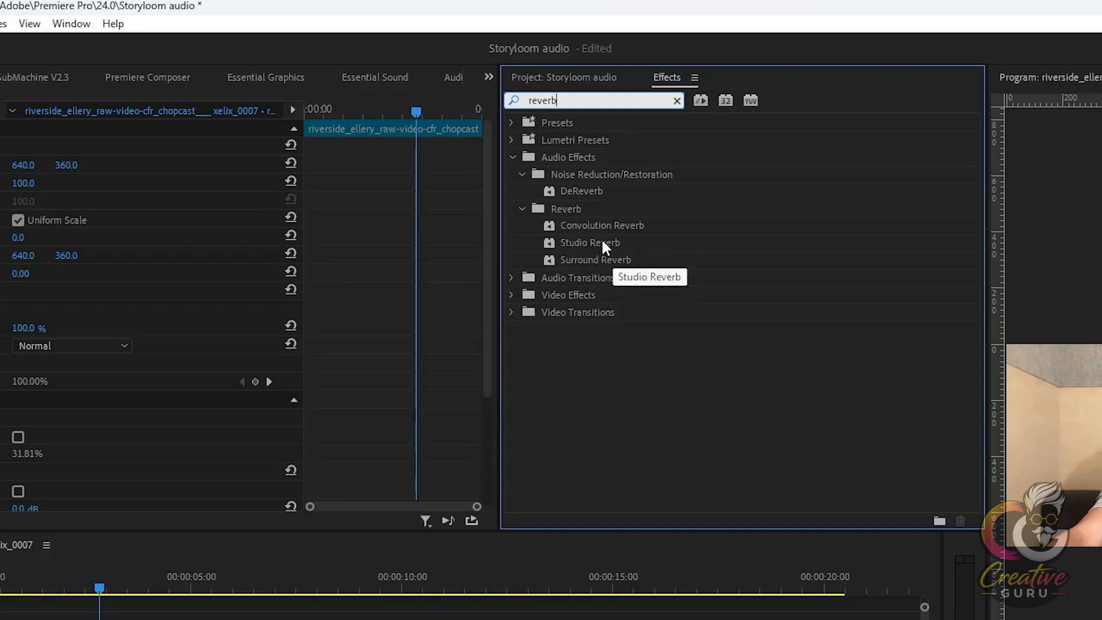
Apply the Studio Reverb effect to the first audio clip on A1 and delete its Pitch Shifter effect.
{"action": "left_click_drag", "start_coordinate": [591, 244], "coordinate": [80, 619]}
{"action": "left_click_drag", "start_coordinate": [220, 544], "coordinate": [222, 529]}
{"action": "scroll", "coordinate": [244, 293], "scroll_direction": "down", "scroll_amount": 3}
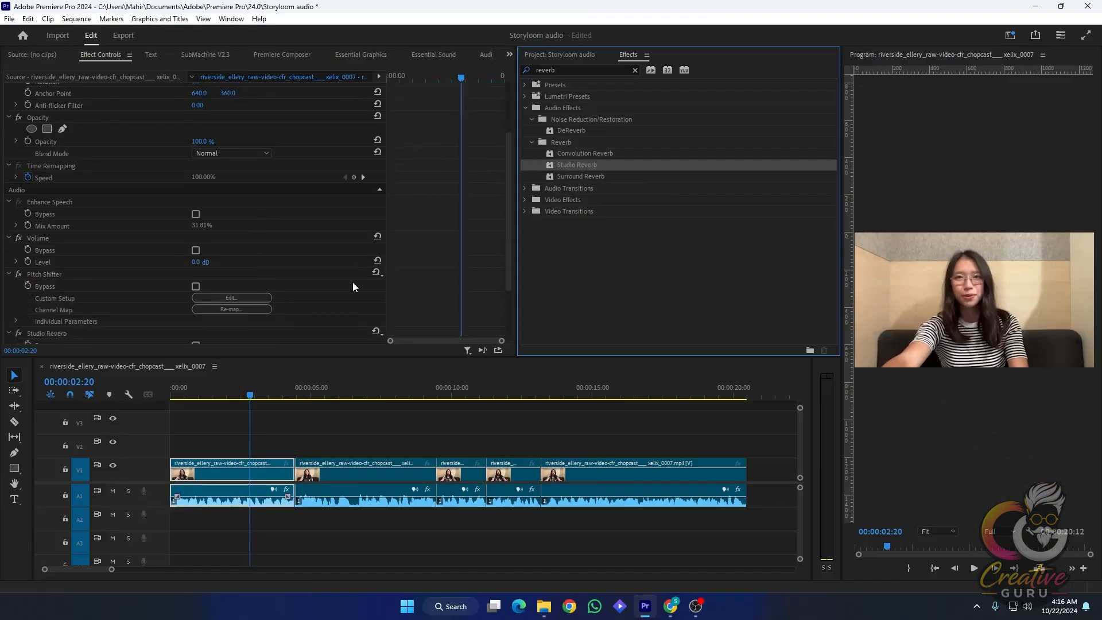
{"action": "scroll", "coordinate": [273, 279], "scroll_direction": "down", "scroll_amount": 3}
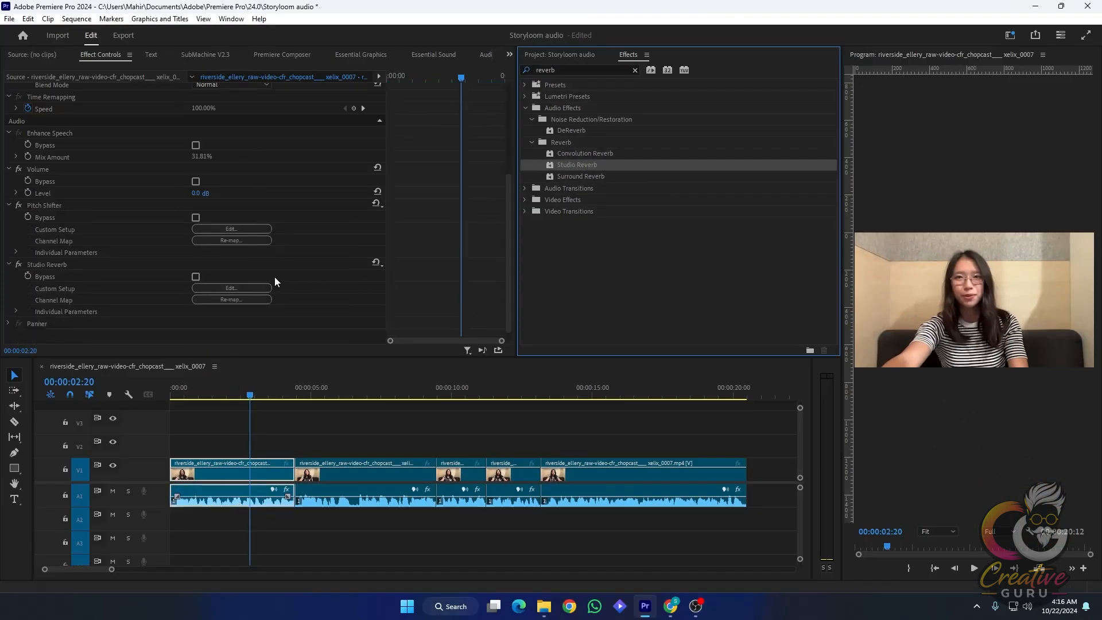
{"action": "left_click", "coordinate": [73, 195]}
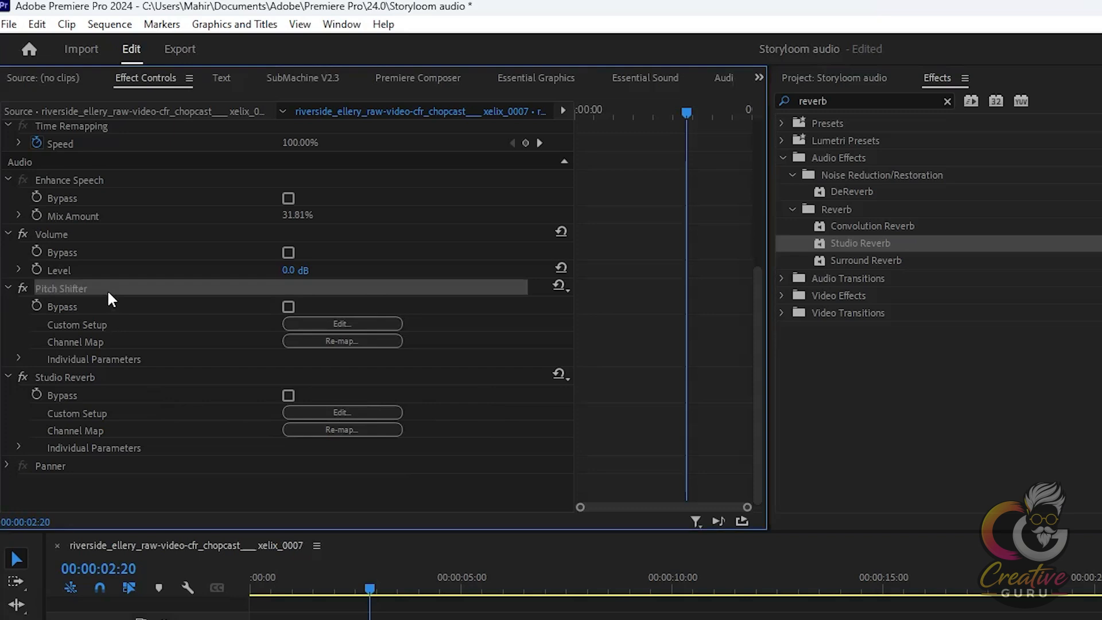
{"action": "key", "text": "Delete"}
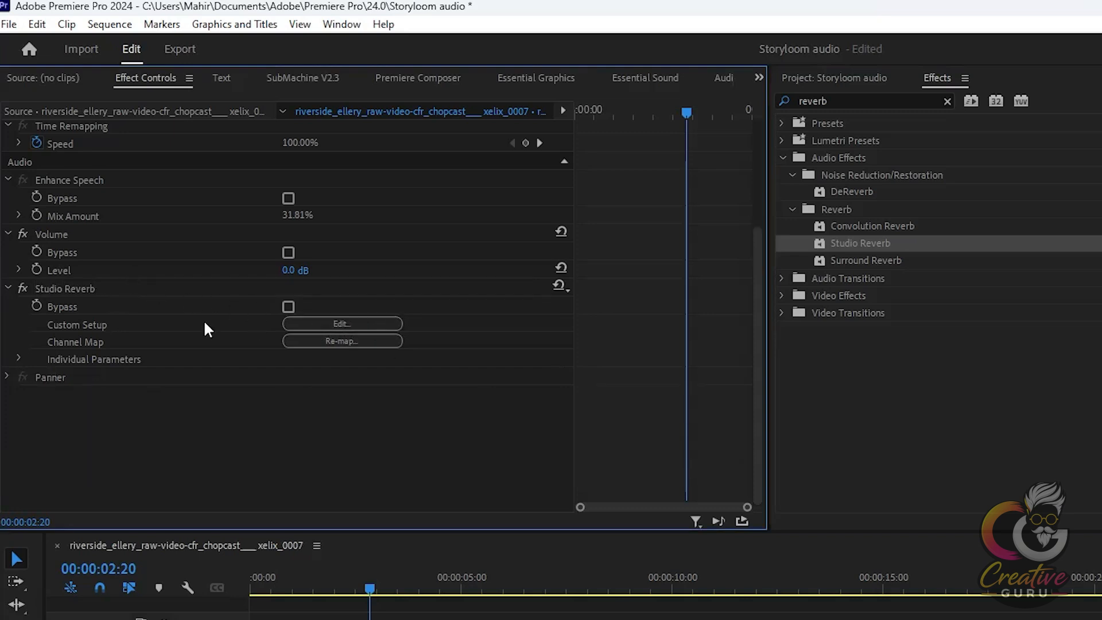
Open the custom setup of the clip's Studio Reverb and choose the Great Hall preset.
{"action": "left_click", "coordinate": [316, 324]}
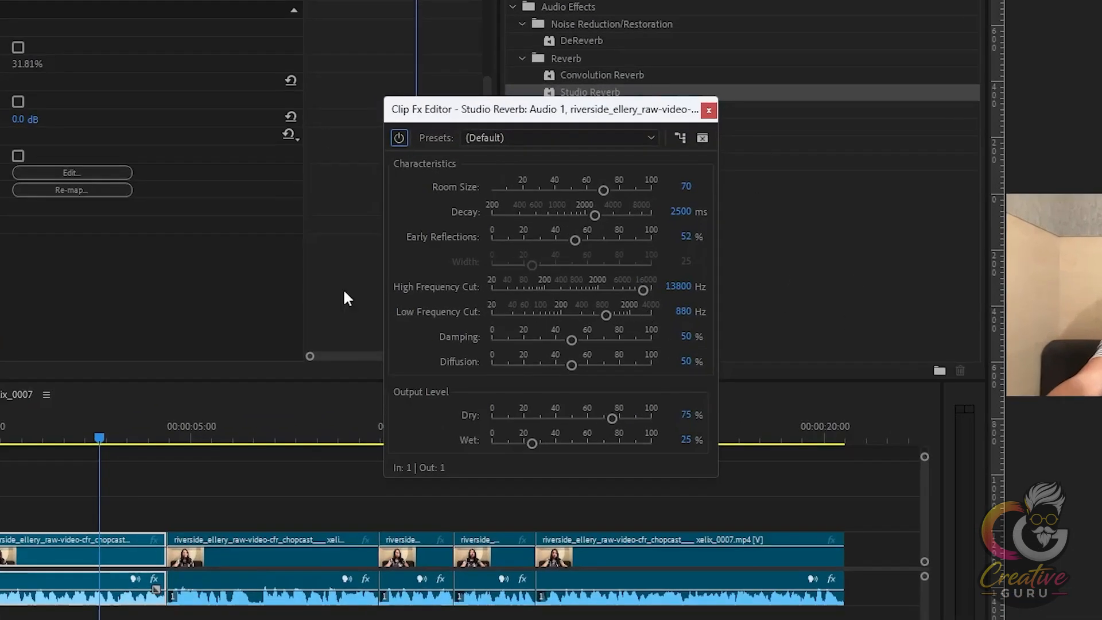
{"action": "left_click", "coordinate": [594, 139]}
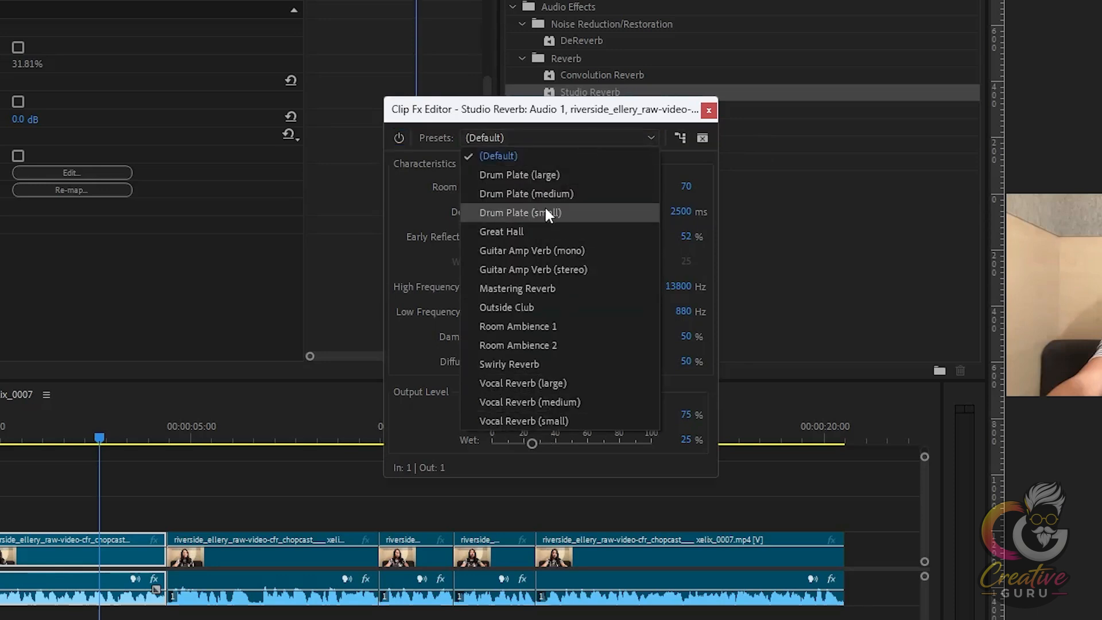
{"action": "left_click", "coordinate": [543, 235]}
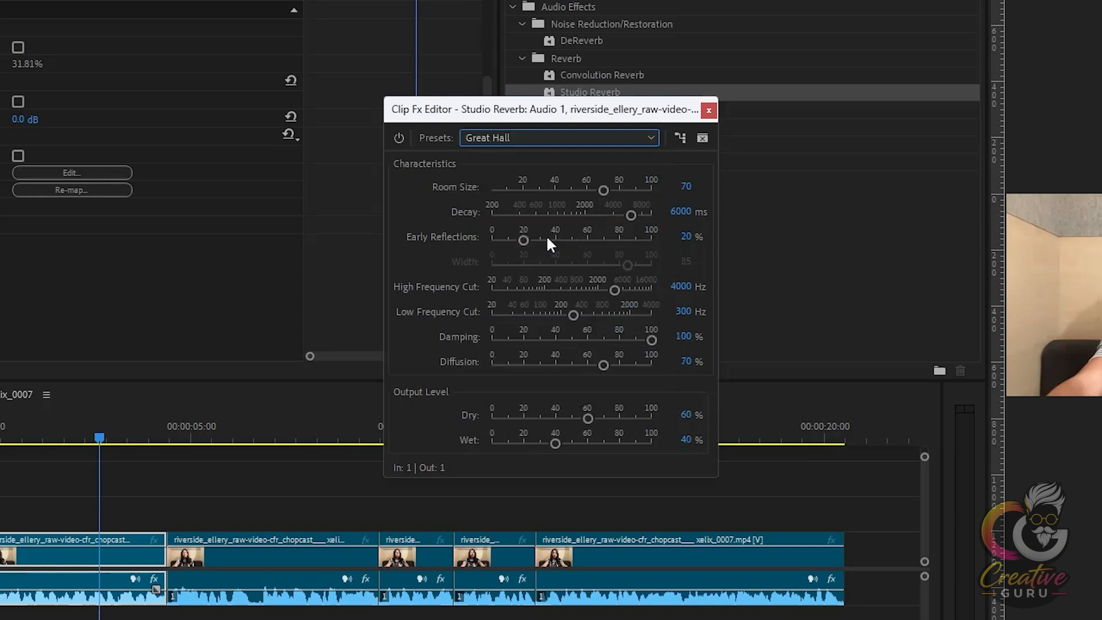
{"action": "left_click", "coordinate": [566, 140]}
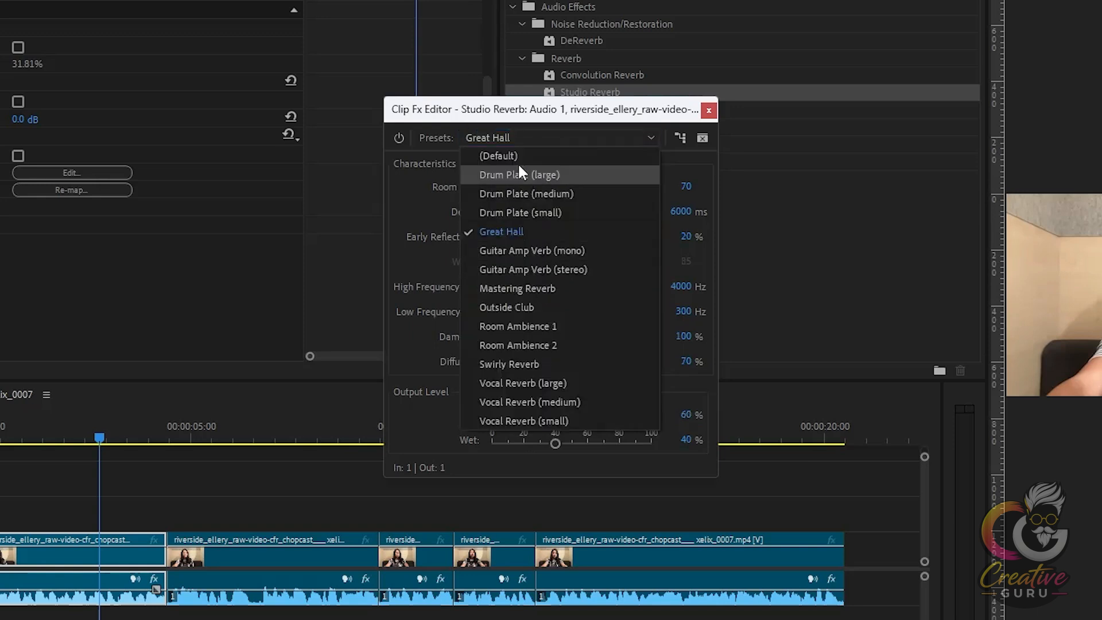
{"action": "left_click", "coordinate": [521, 138]}
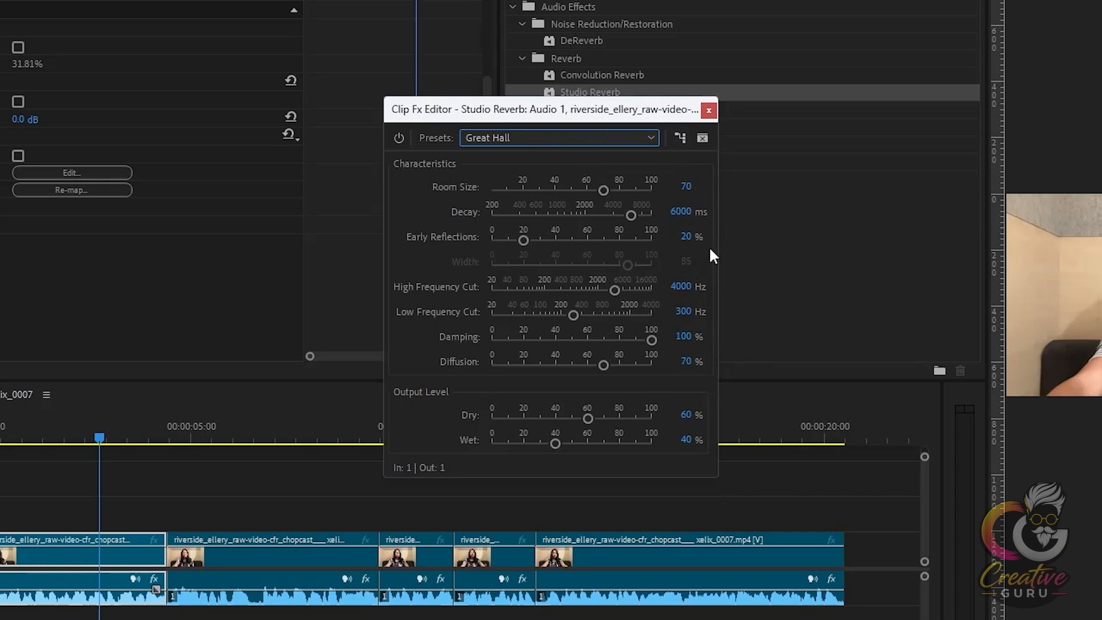
{"action": "left_click", "coordinate": [582, 145]}
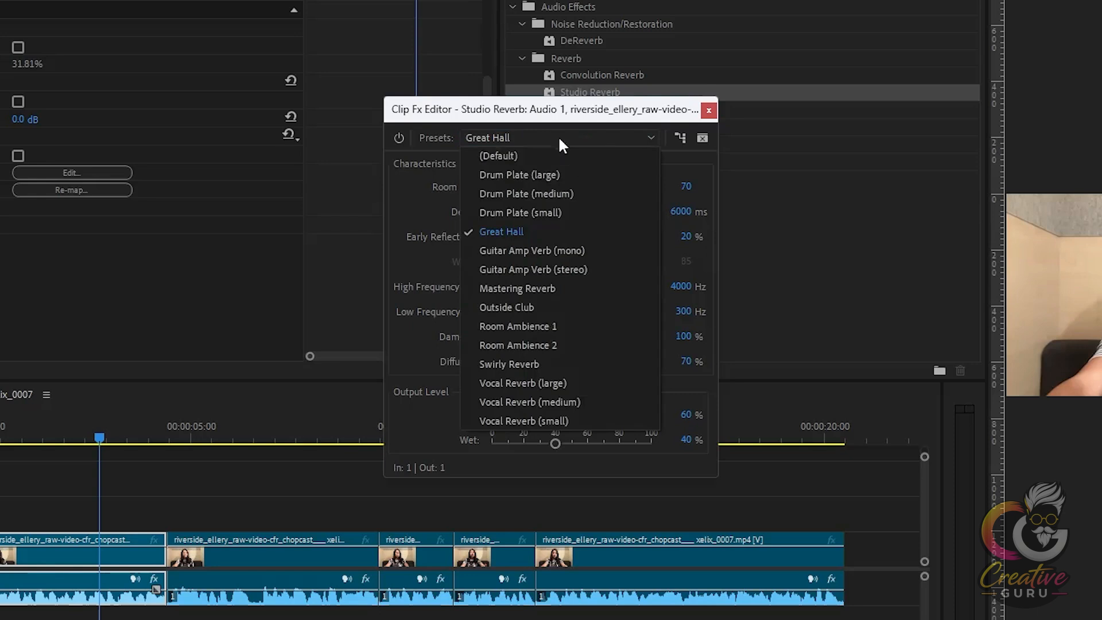
{"action": "left_click", "coordinate": [558, 135]}
{"action": "left_click", "coordinate": [558, 136]}
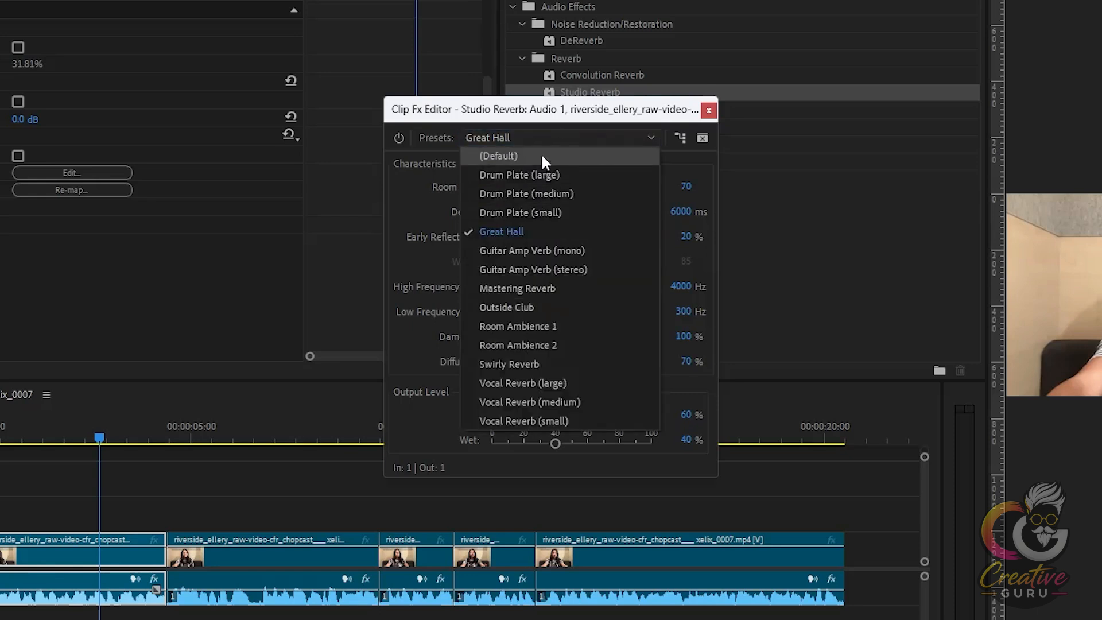
{"action": "left_click", "coordinate": [551, 139]}
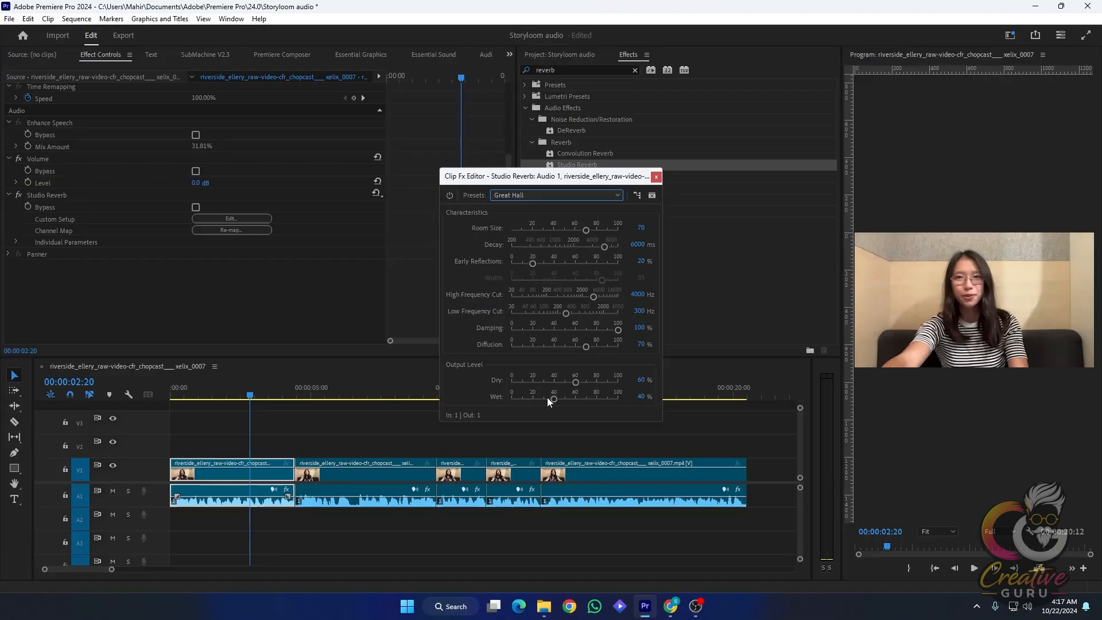
Raise the Studio Reverb's Wet level to 100% and preview the clip from its start.
{"action": "left_click_drag", "start_coordinate": [549, 442], "coordinate": [654, 444]}
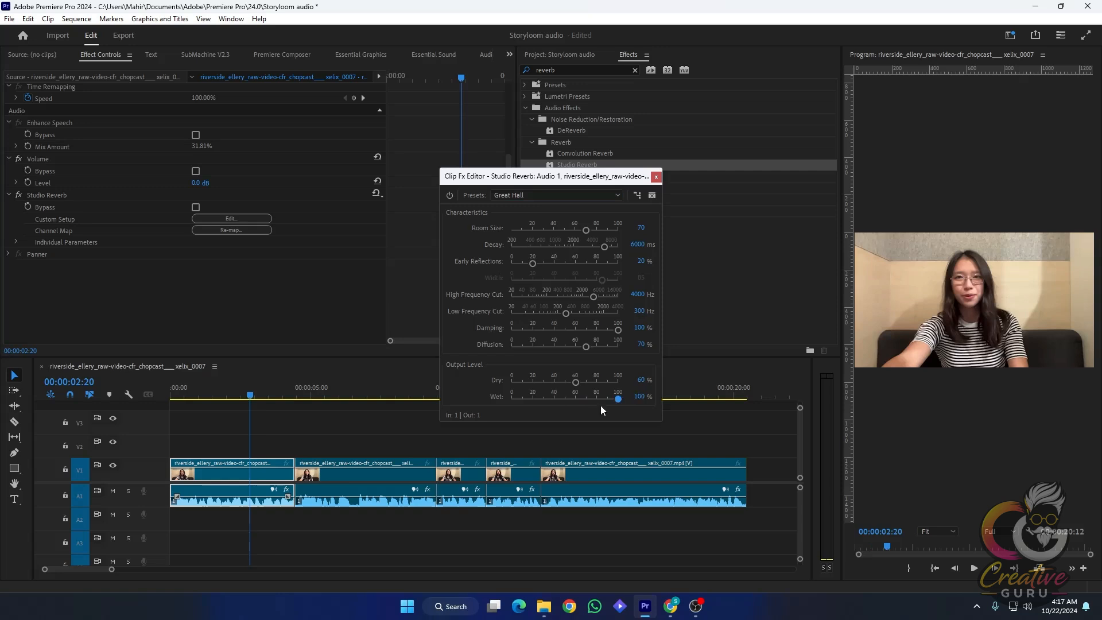
{"action": "left_click_drag", "start_coordinate": [248, 394], "coordinate": [163, 420]}
{"action": "key", "text": "space"}
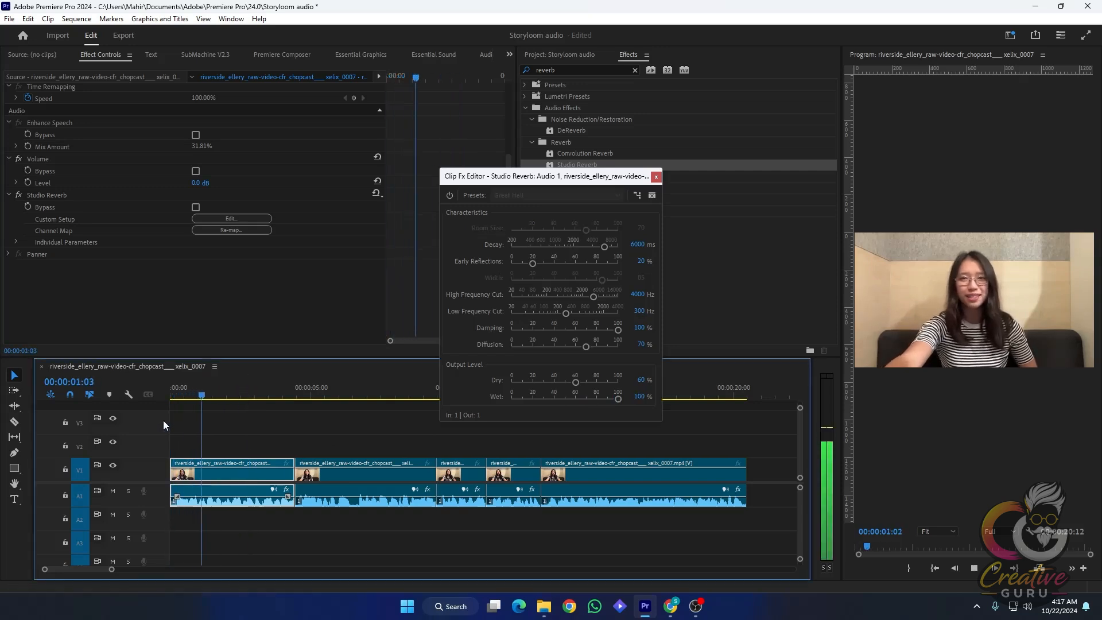
{"action": "key", "text": "space"}
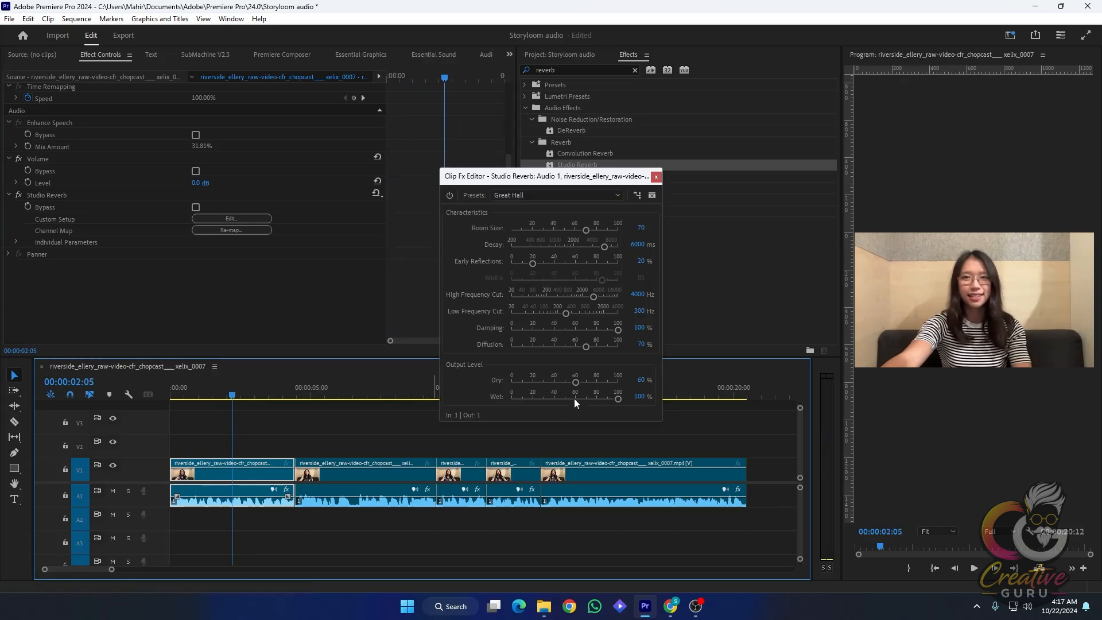
Lower the Studio Reverb's Wet level to 0% and preview the clip from its start.
{"action": "left_click_drag", "start_coordinate": [577, 399], "coordinate": [561, 404]}
{"action": "left_click_drag", "start_coordinate": [462, 406], "coordinate": [154, 467]}
{"action": "left_click_drag", "start_coordinate": [226, 395], "coordinate": [98, 429]}
{"action": "key", "text": "space"}
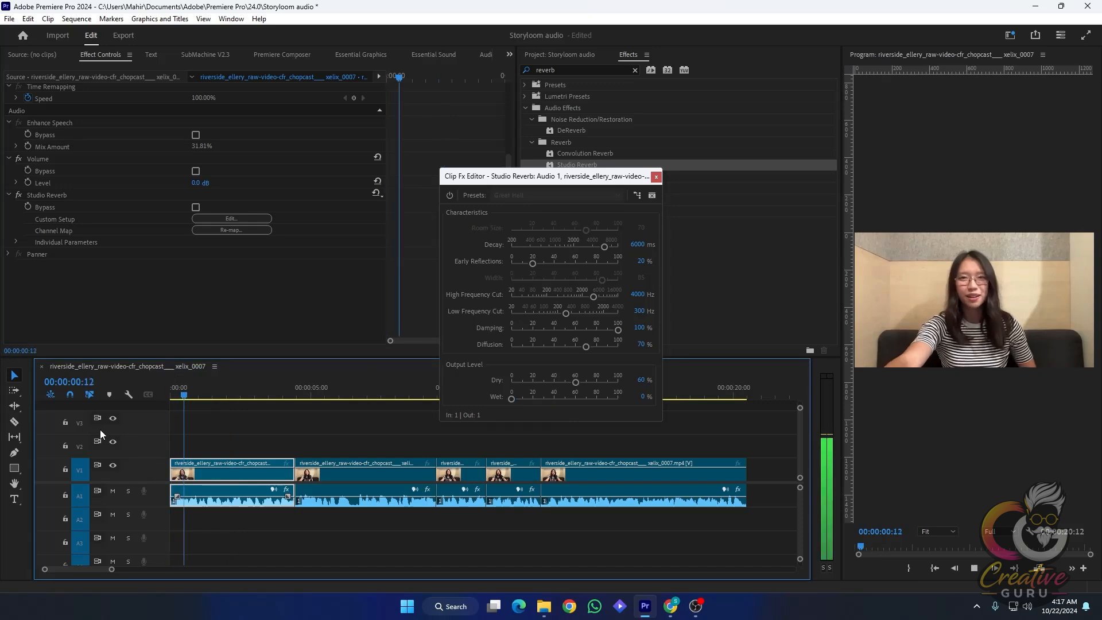
{"action": "key", "text": "space"}
Set the Studio Reverb's Dry level to 0% and Wet level to about 49.5%, previewing the clip from its start.
{"action": "left_click_drag", "start_coordinate": [511, 397], "coordinate": [459, 395]}
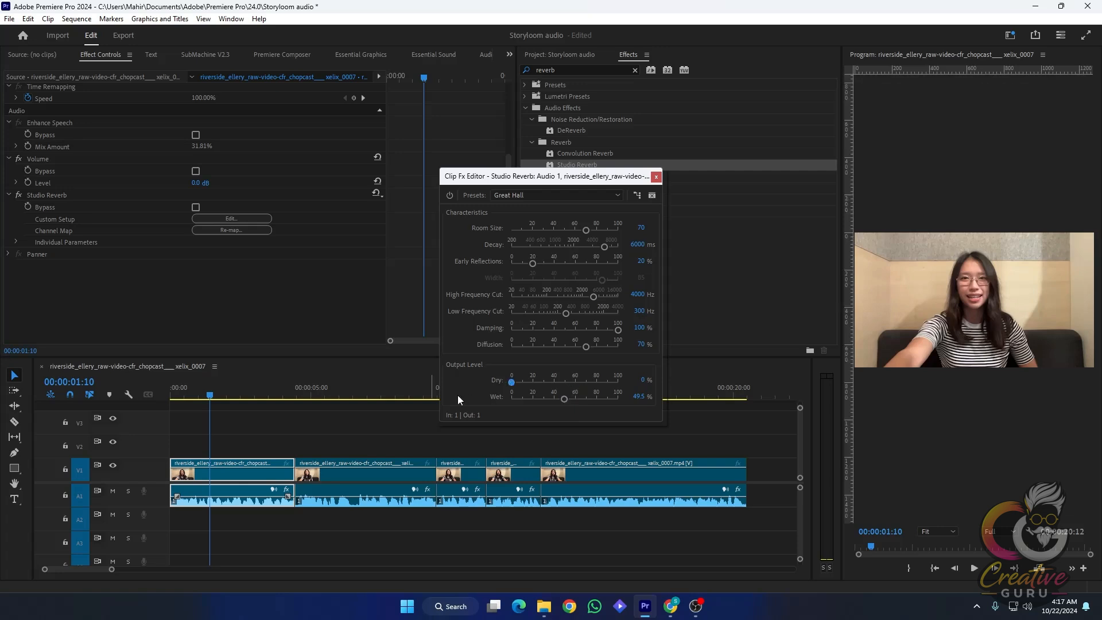
{"action": "left_click_drag", "start_coordinate": [210, 394], "coordinate": [78, 420]}
{"action": "key", "text": "space"}
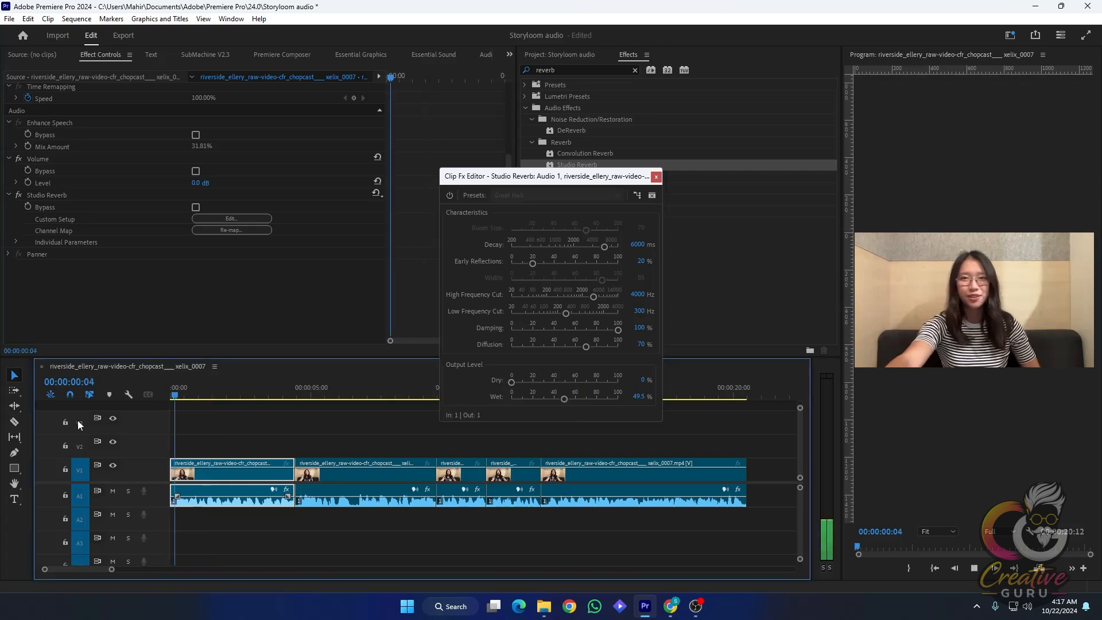
{"action": "key", "text": "space"}
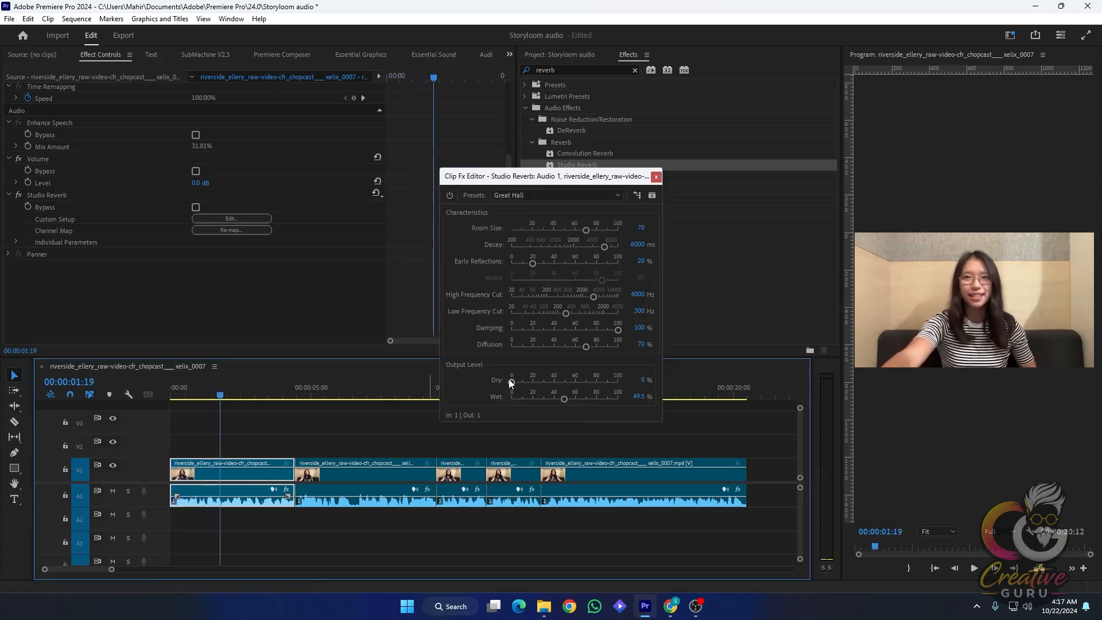
Set the Studio Reverb's Wet level to 100% with Dry at 0%, and preview the clip's opening twice.
{"action": "left_click_drag", "start_coordinate": [512, 382], "coordinate": [619, 399]}
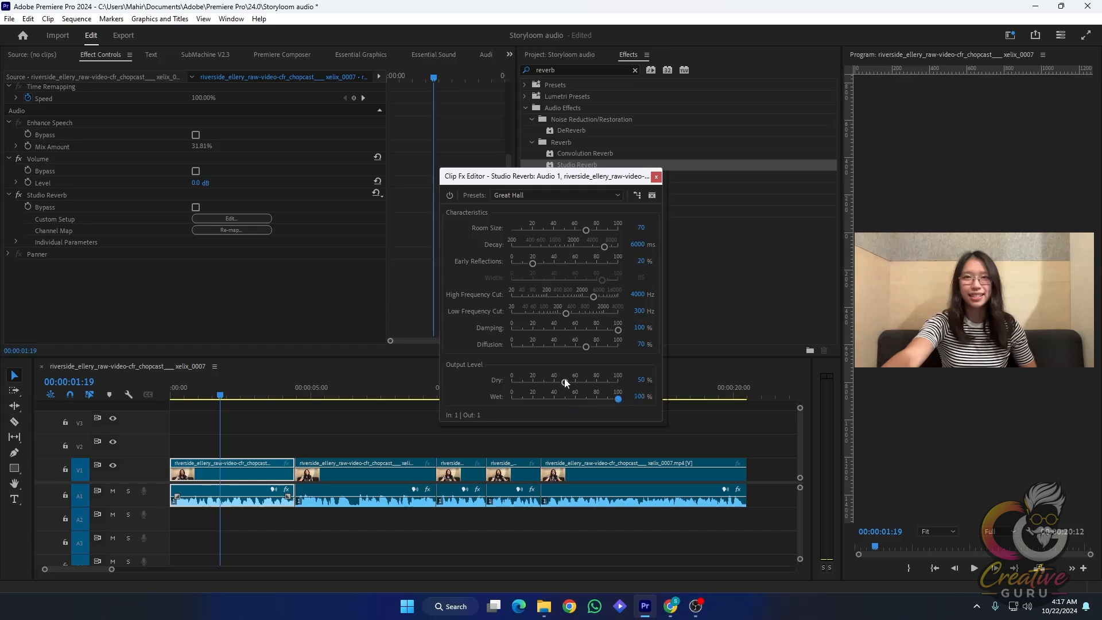
{"action": "left_click_drag", "start_coordinate": [540, 382], "coordinate": [307, 422]}
{"action": "left_click_drag", "start_coordinate": [197, 398], "coordinate": [166, 398]}
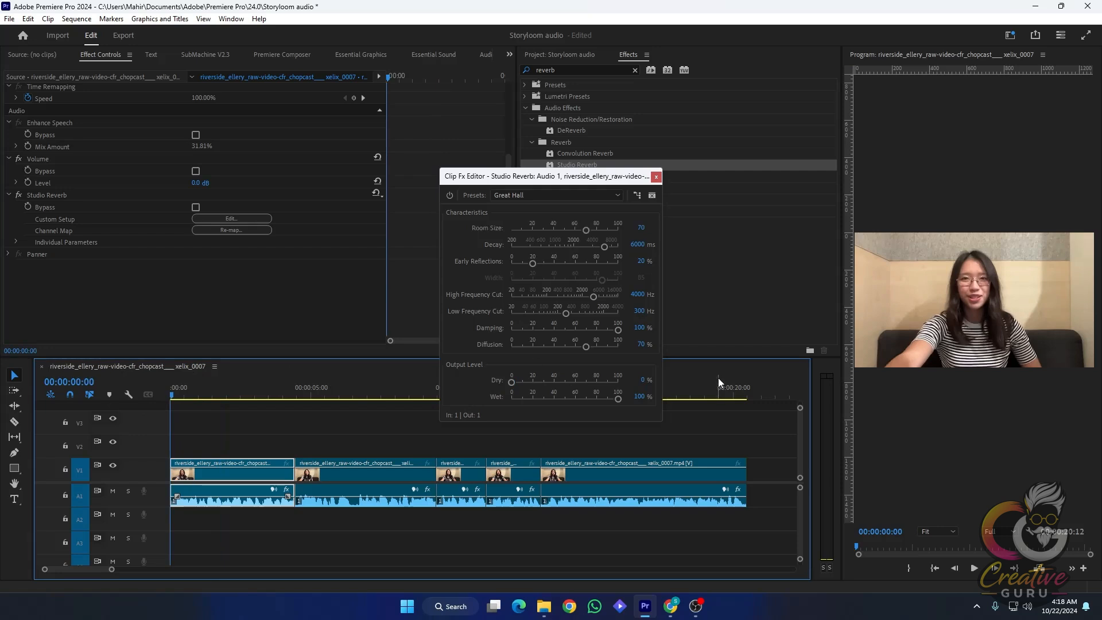
{"action": "key", "text": "space"}
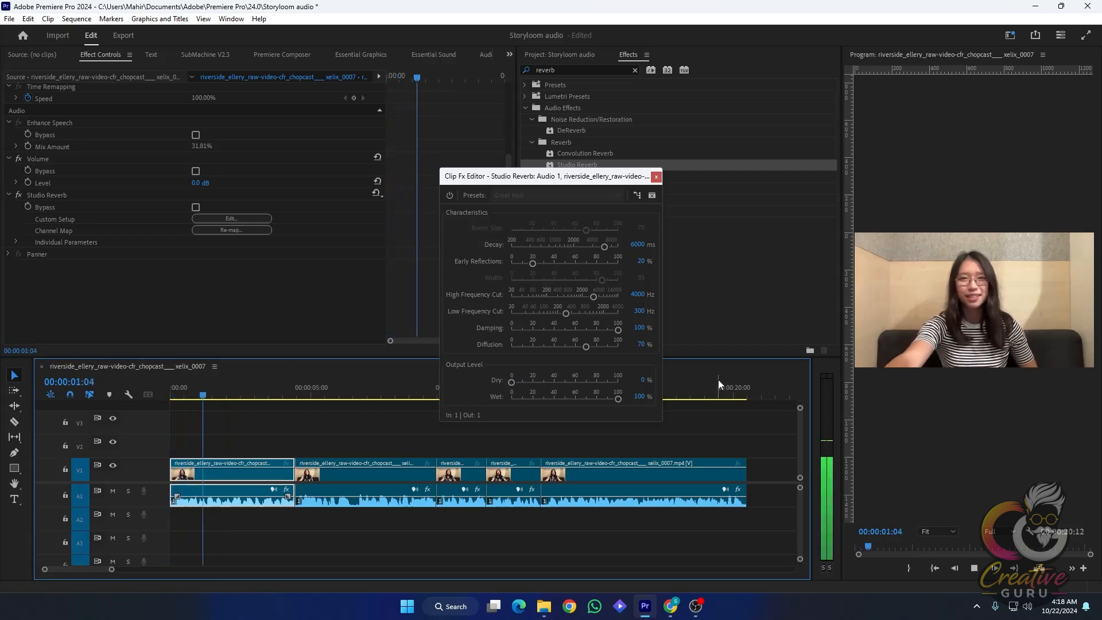
{"action": "key", "text": "space"}
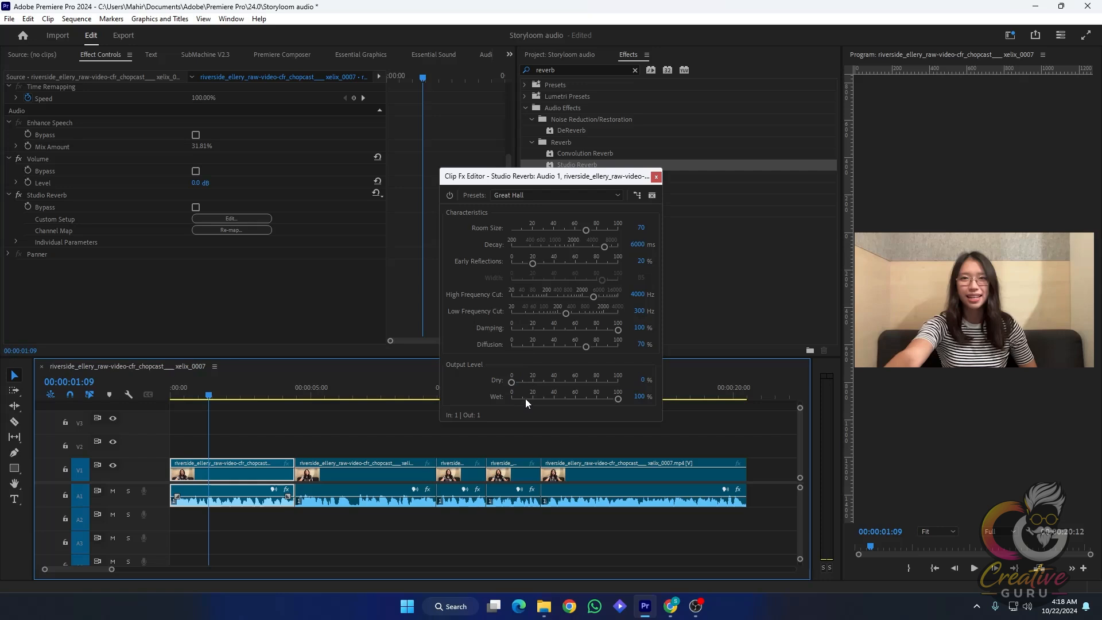
{"action": "left_click_drag", "start_coordinate": [511, 382], "coordinate": [481, 384]}
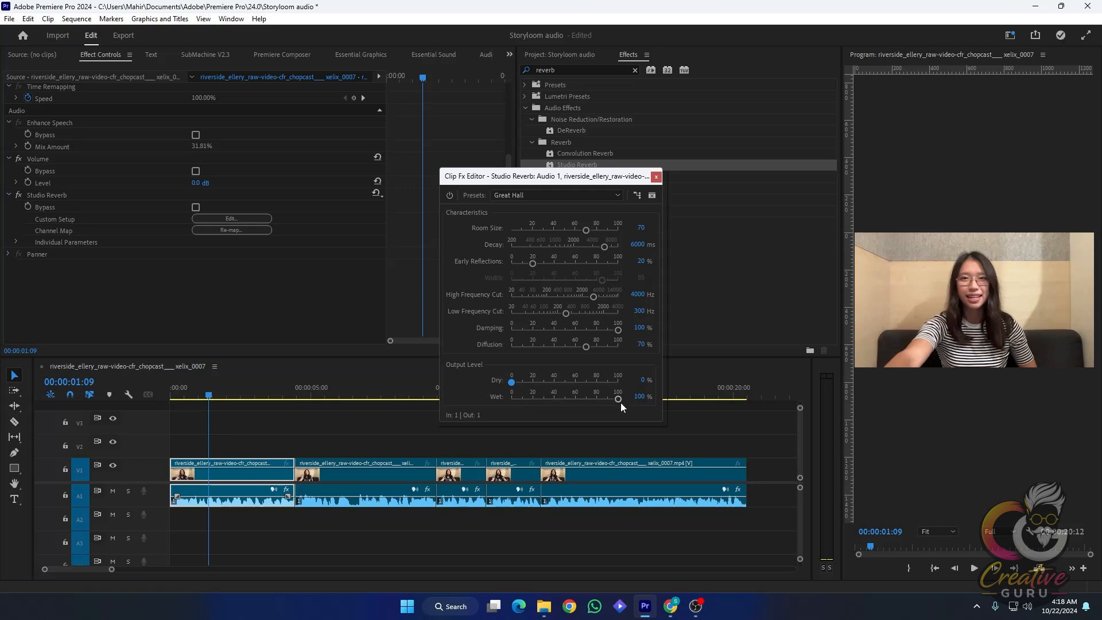
{"action": "left_click", "coordinate": [191, 388]}
{"action": "key", "text": "space"}
{"action": "key", "text": "space"}
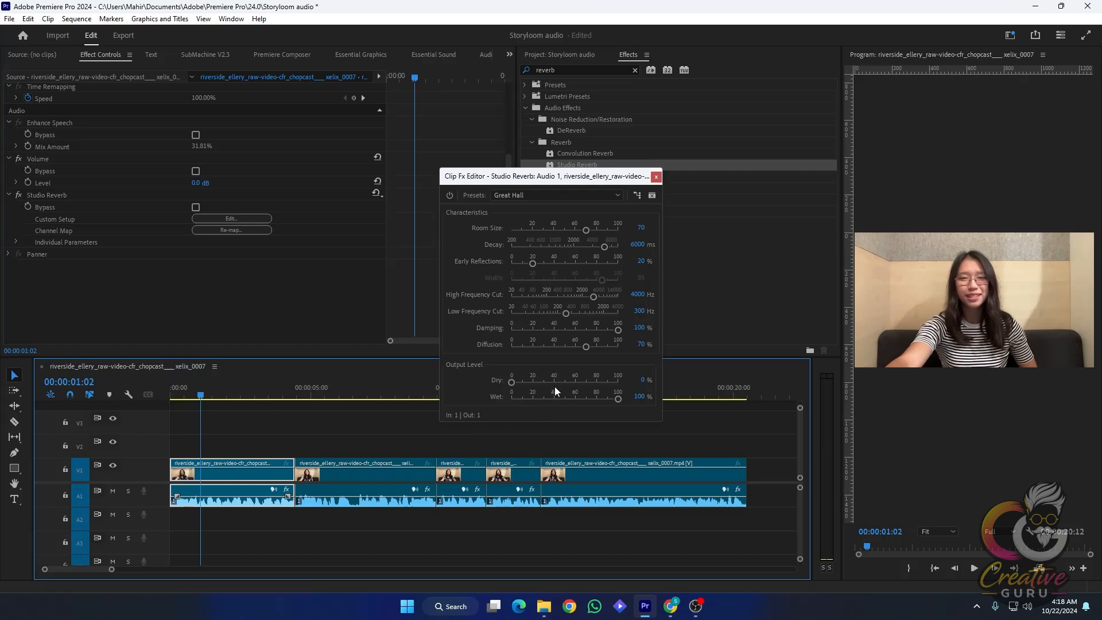
Set the Studio Reverb's Dry level to about 61.3%, reduce its Wet level, and close the effect editor.
{"action": "left_click_drag", "start_coordinate": [557, 380], "coordinate": [571, 385]}
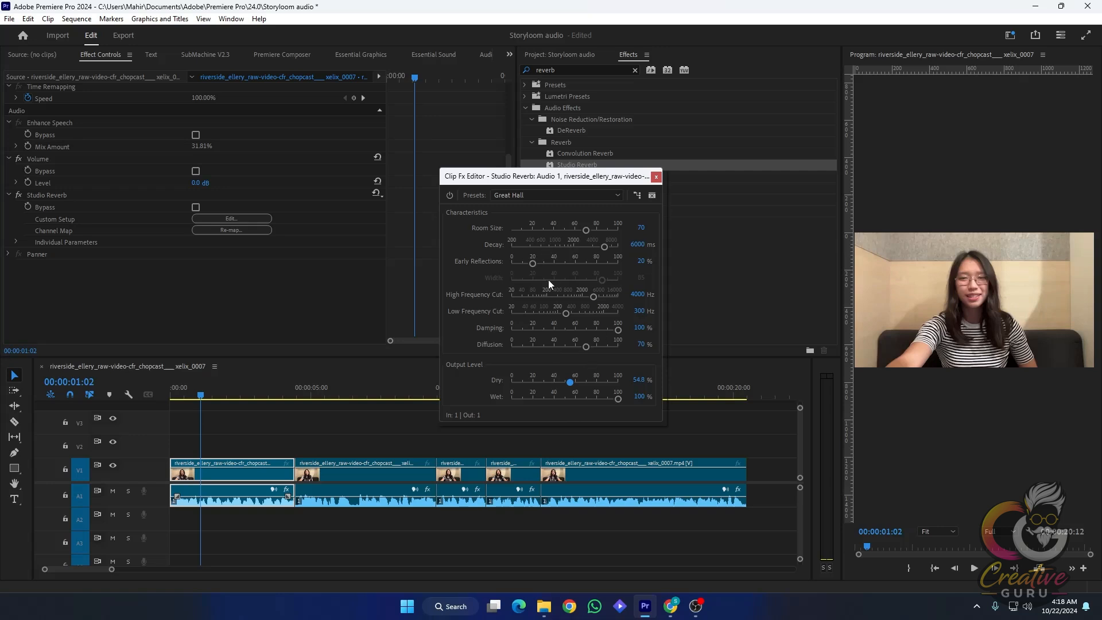
{"action": "left_click", "coordinate": [556, 195]}
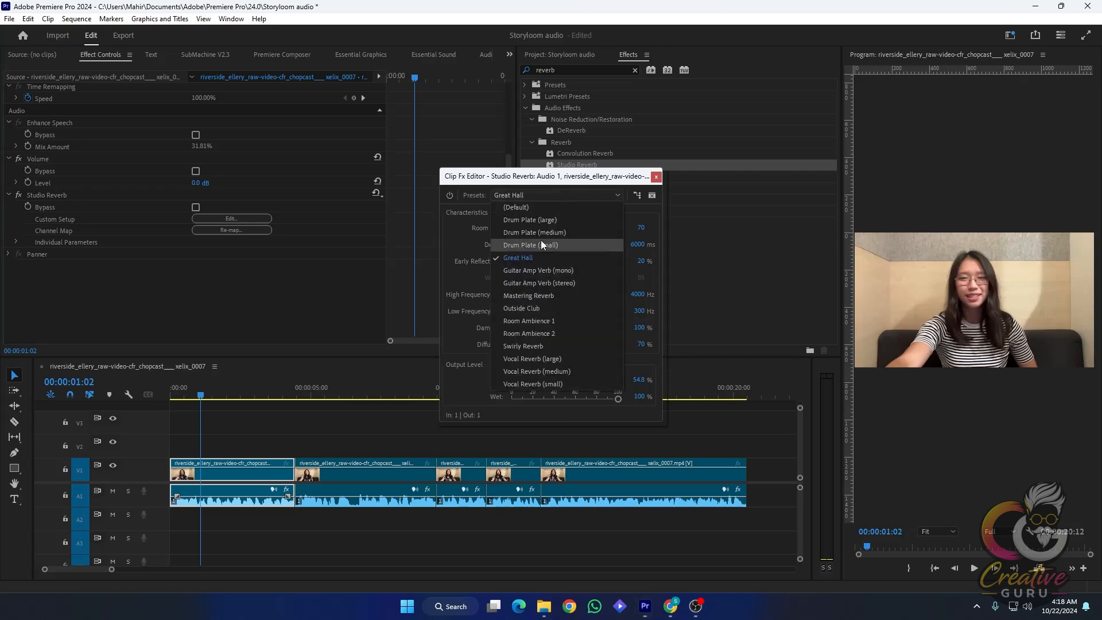
{"action": "left_click", "coordinate": [540, 195]}
{"action": "left_click_drag", "start_coordinate": [611, 402], "coordinate": [583, 408]}
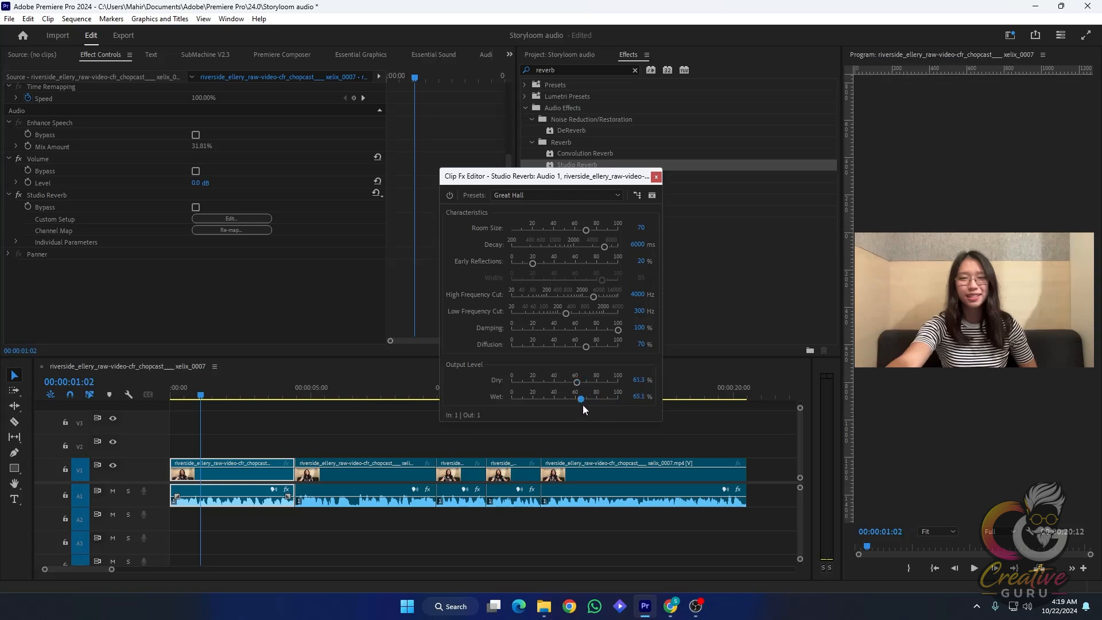
{"action": "left_click_drag", "start_coordinate": [580, 399], "coordinate": [588, 397]}
{"action": "left_click", "coordinate": [656, 177]}
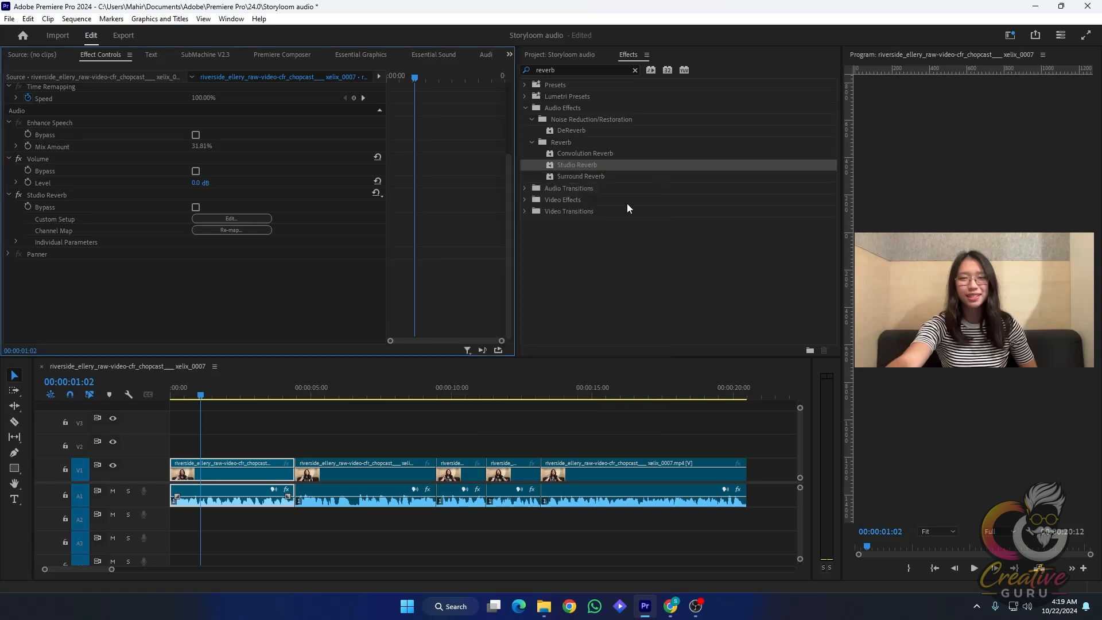
Play the sequence from the beginning to hear the adjusted reverb on the first clip.
{"action": "left_click", "coordinate": [147, 401]}
{"action": "key", "text": "Home"}
{"action": "key", "text": "space"}
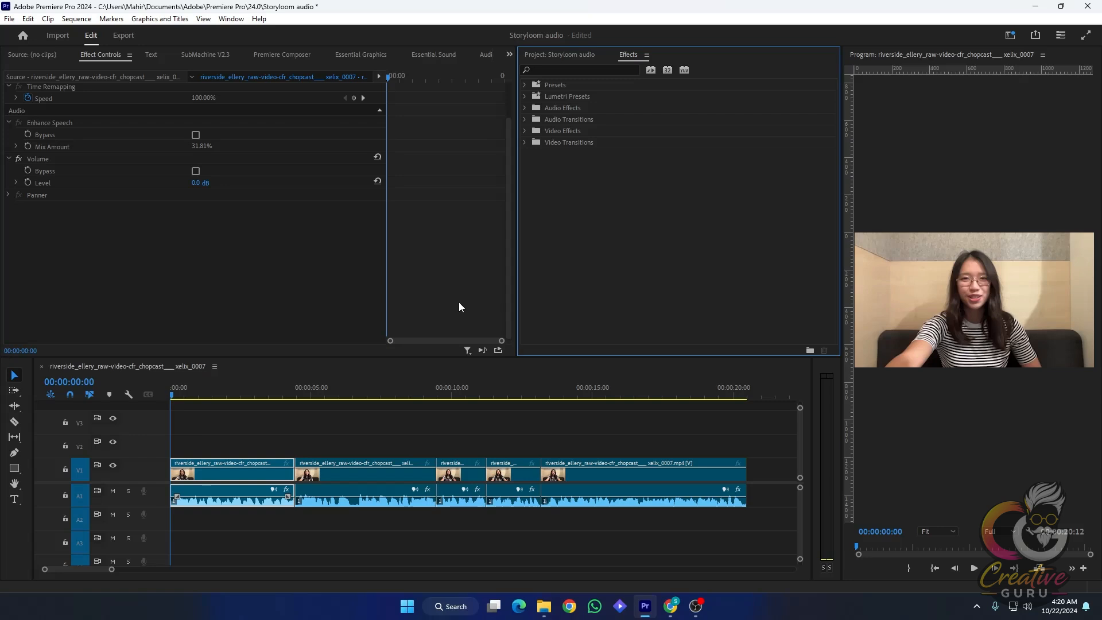
{"action": "left_click", "coordinate": [598, 67]}
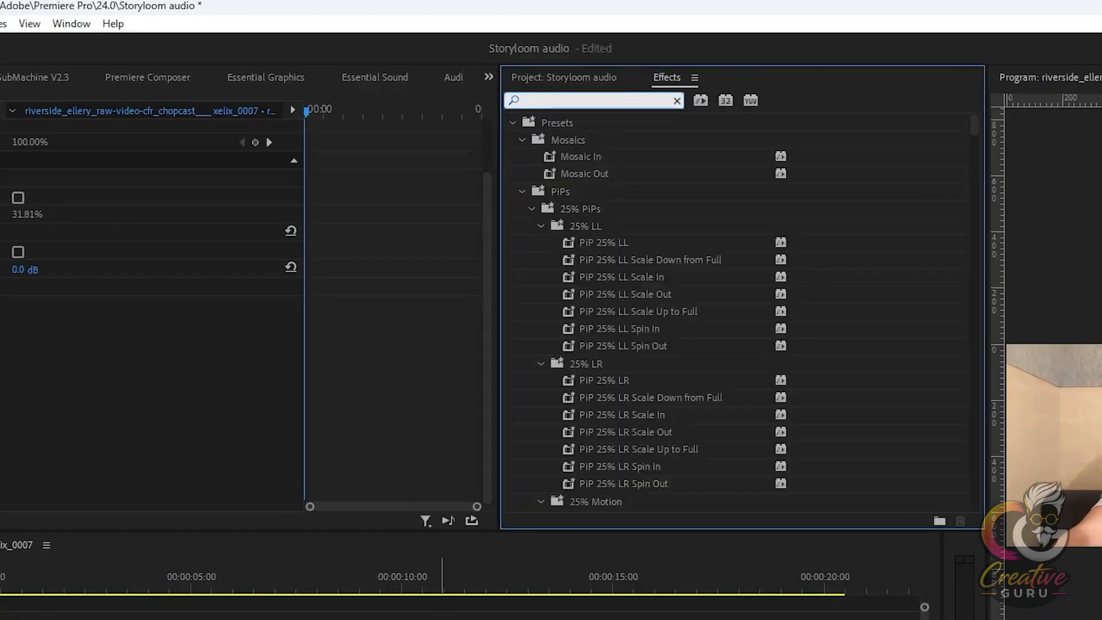
{"action": "left_click", "coordinate": [458, 617]}
{"action": "key", "text": "space"}
{"action": "key", "text": "space"}
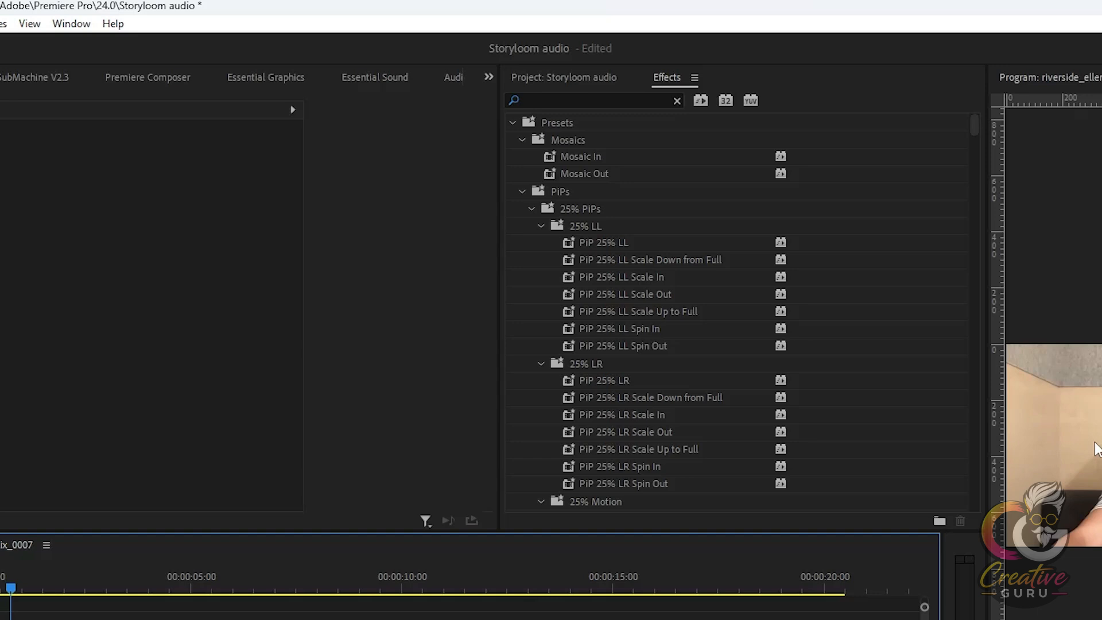
Search the effects for "high" and apply the Highpass audio effect to the first clip's audio.
{"action": "left_click", "coordinate": [677, 101]}
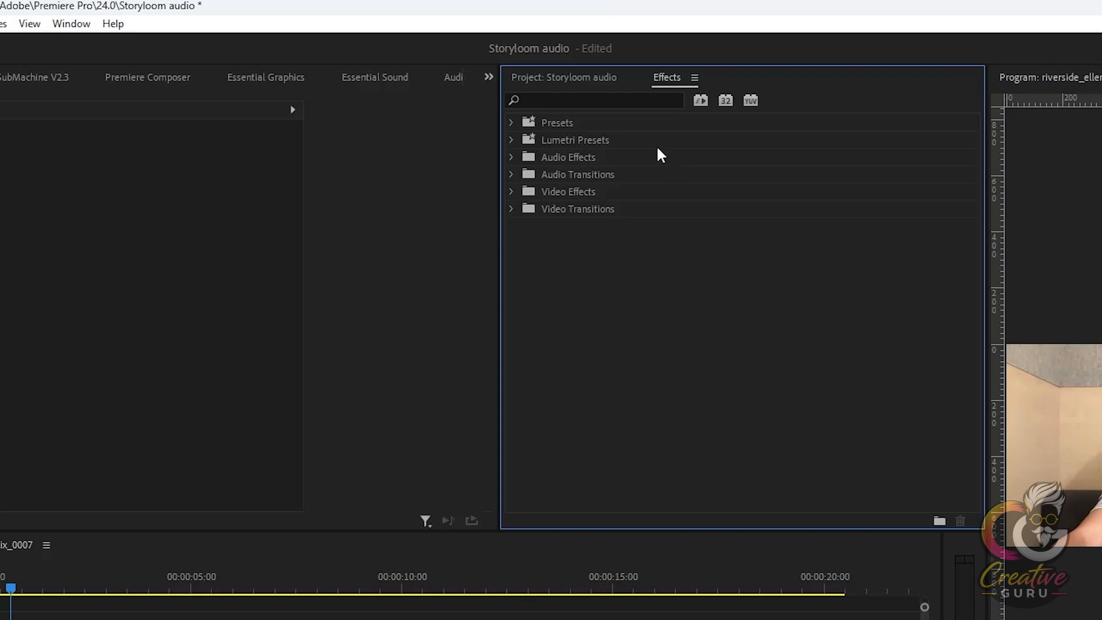
{"action": "left_click", "coordinate": [609, 104]}
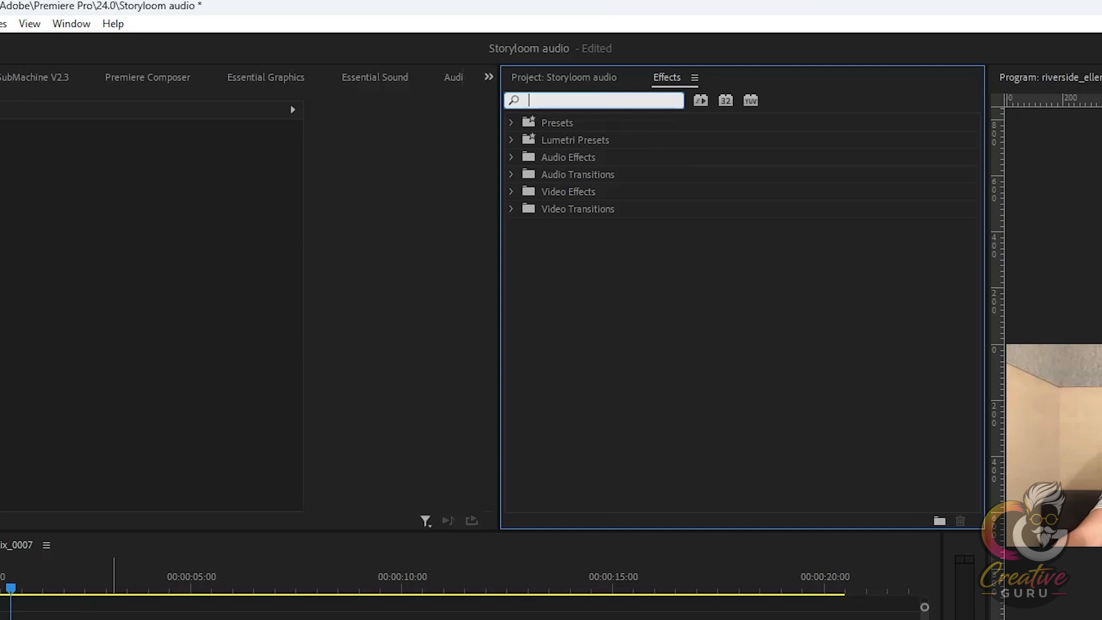
{"action": "type", "text": "high"}
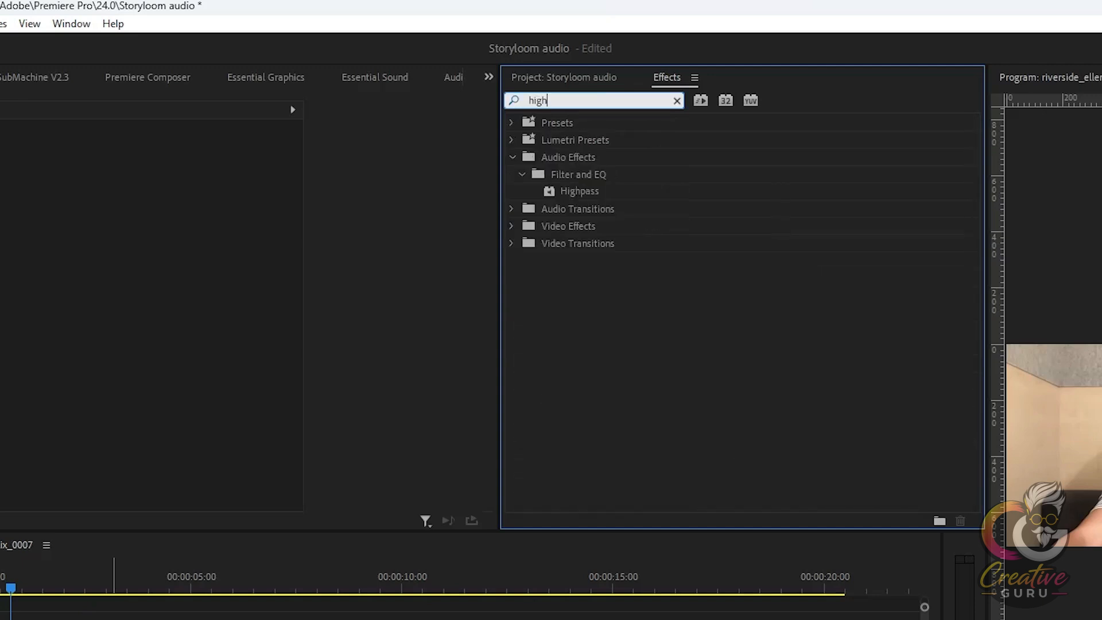
{"action": "left_click_drag", "start_coordinate": [587, 193], "coordinate": [71, 619]}
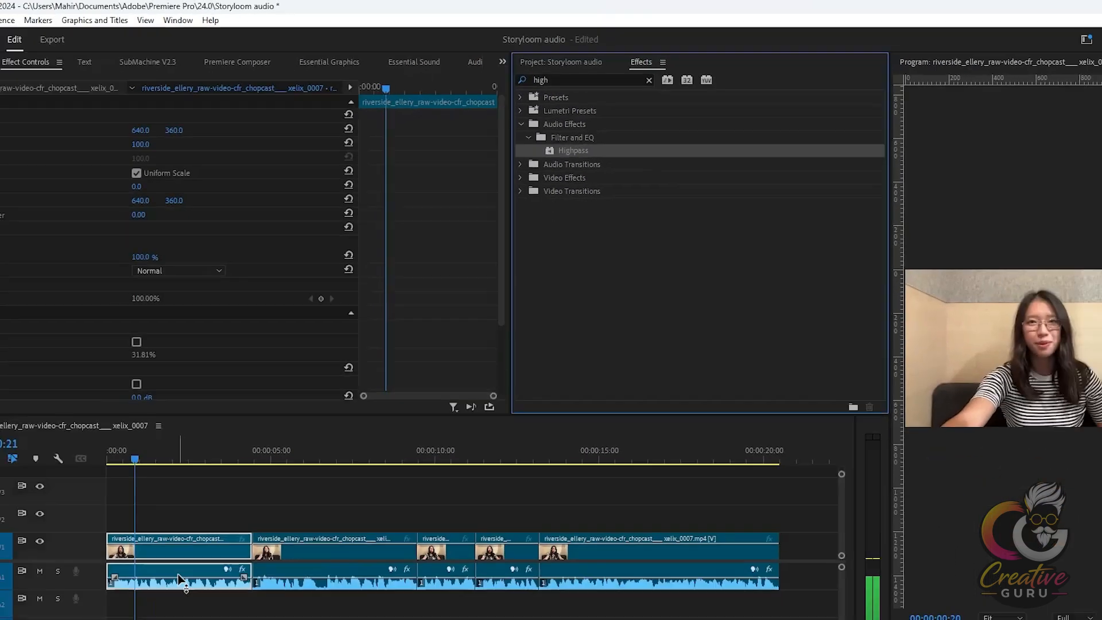
{"action": "left_click_drag", "start_coordinate": [178, 577], "coordinate": [179, 573]}
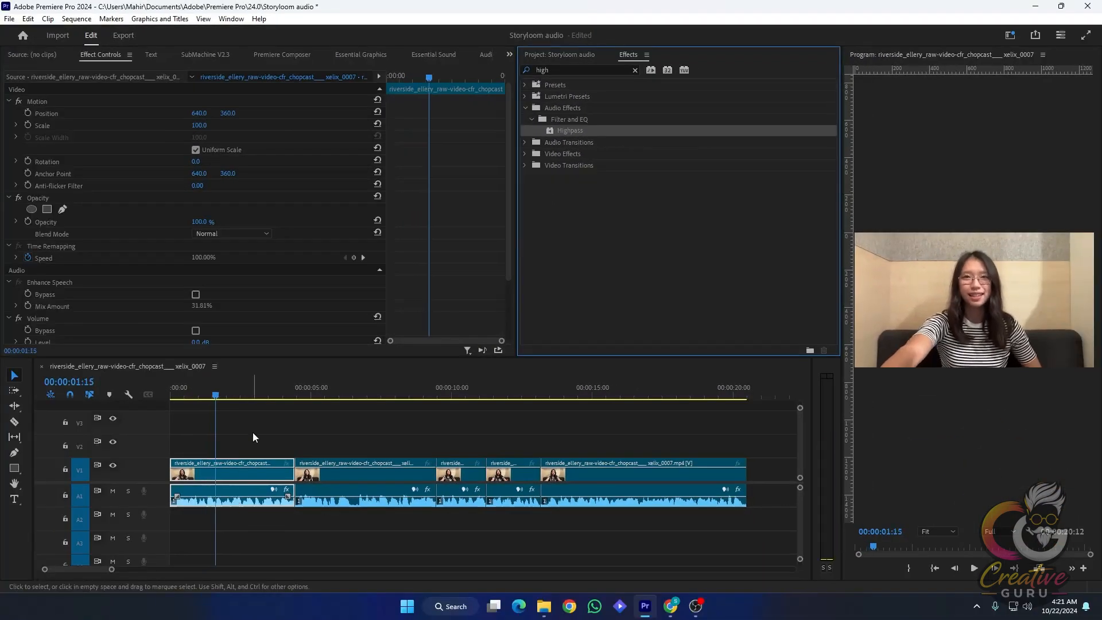
Play the sequence from the beginning twice to hear the Highpass effect, leaving the first clip selected.
{"action": "left_click", "coordinate": [253, 438]}
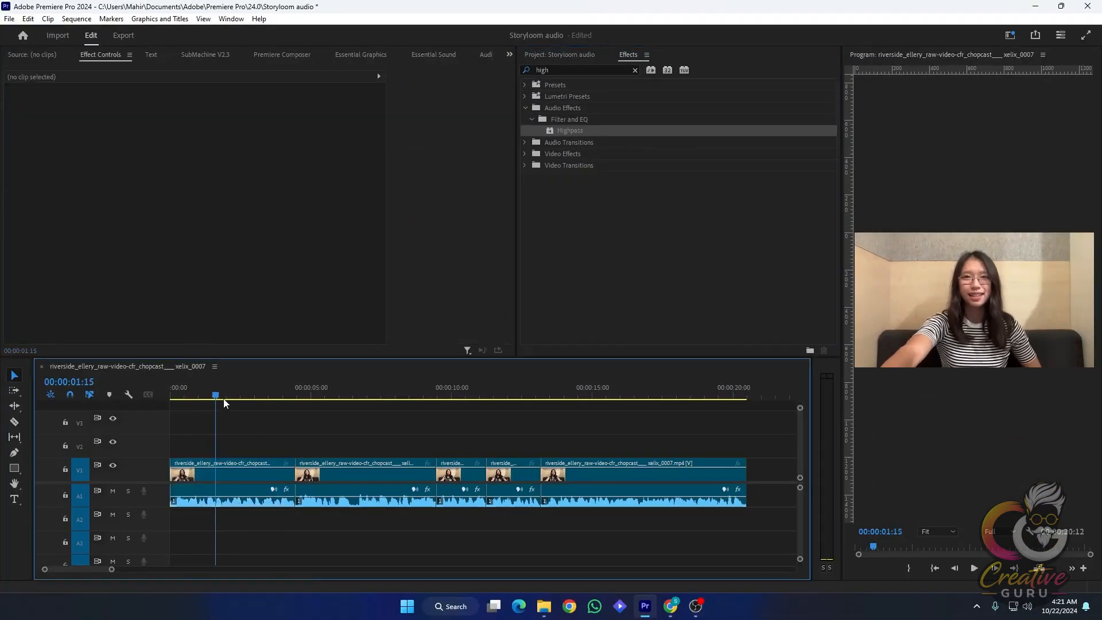
{"action": "key", "text": "Home"}
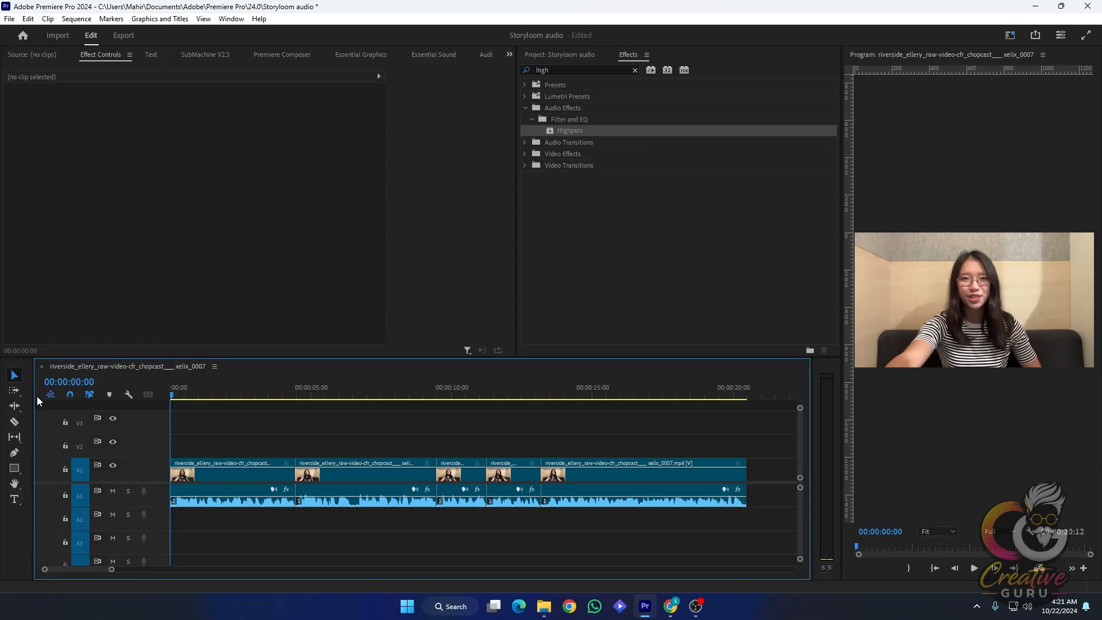
{"action": "key", "text": "space"}
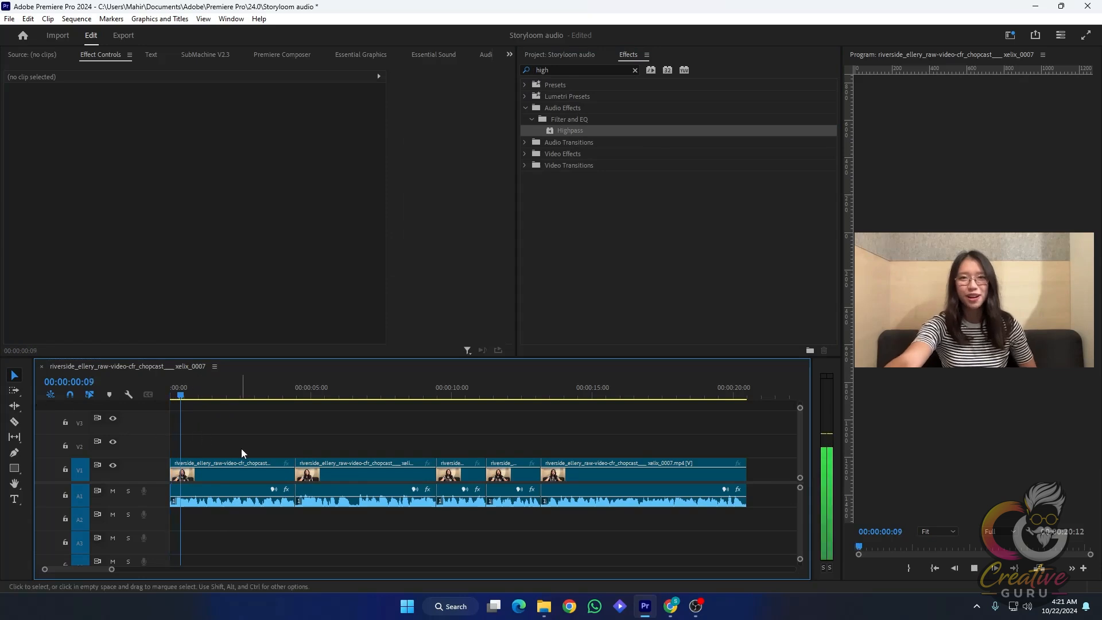
{"action": "left_click", "coordinate": [241, 498]}
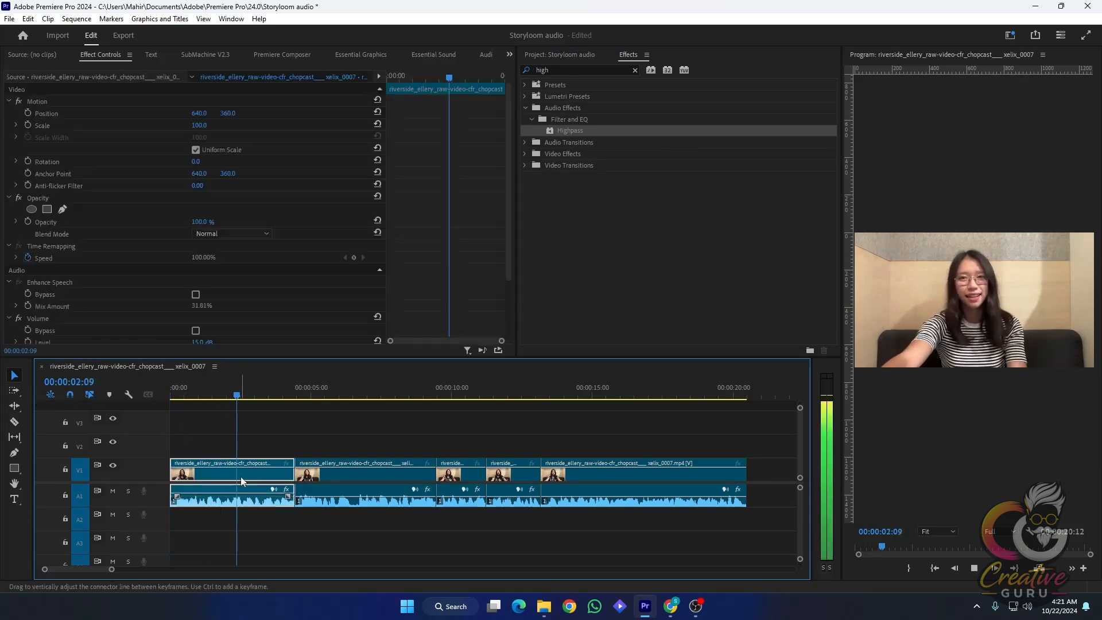
{"action": "key", "text": "Home"}
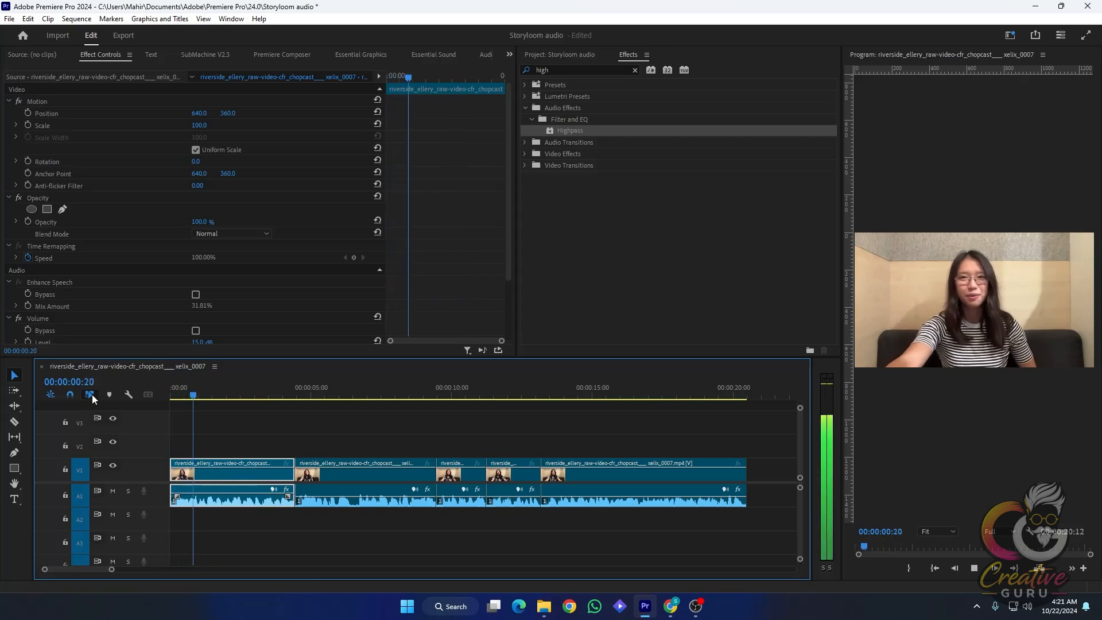
{"action": "key", "text": "space"}
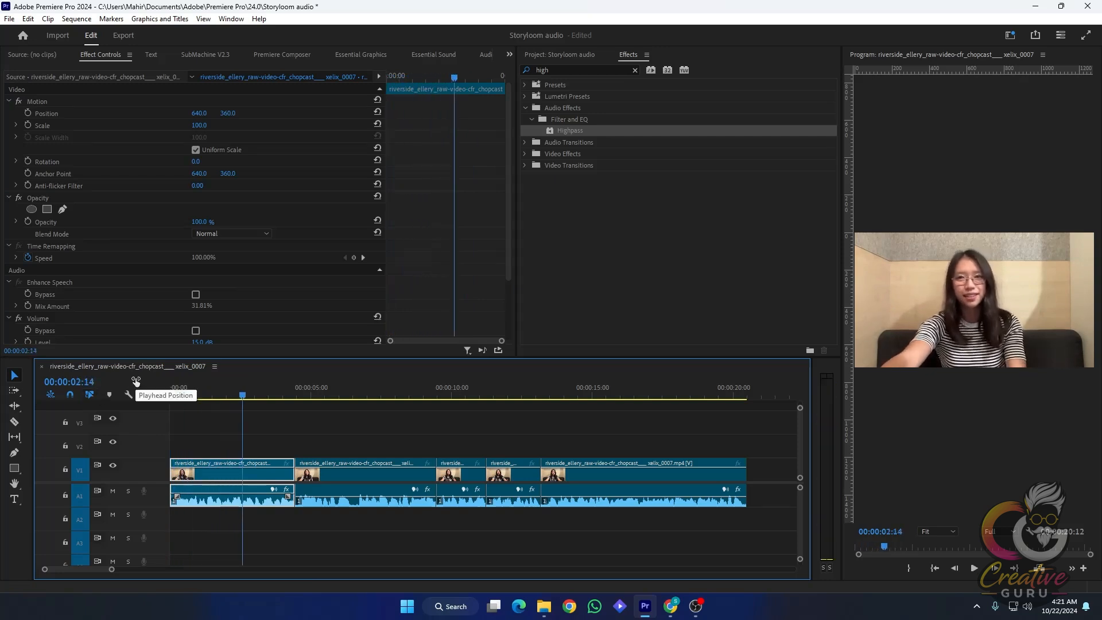
Set the first clip's Highpass Cutoff to 10 Hz and preview the clip from its start.
{"action": "scroll", "coordinate": [145, 289], "scroll_direction": "down", "scroll_amount": 3}
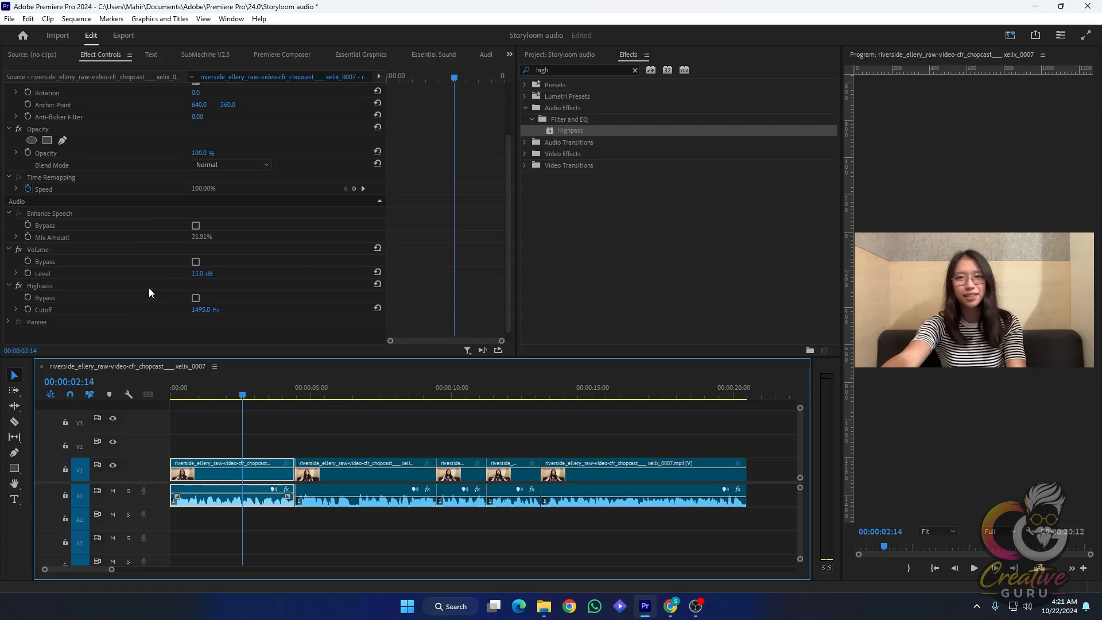
{"action": "scroll", "coordinate": [150, 293], "scroll_direction": "down", "scroll_amount": 1}
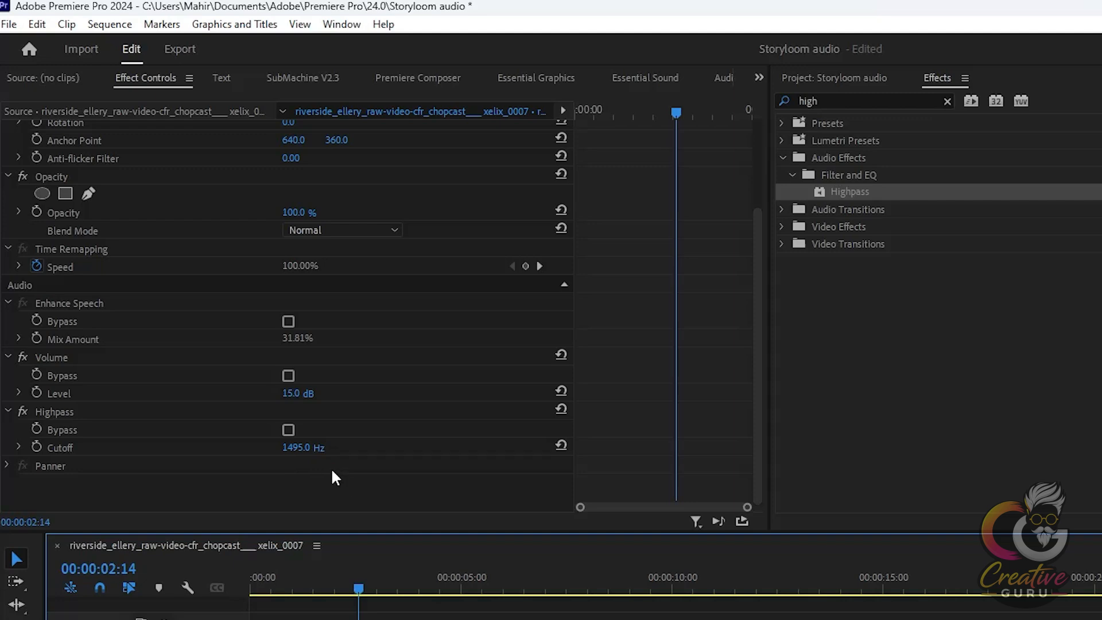
{"action": "left_click_drag", "start_coordinate": [312, 456], "coordinate": [242, 455]}
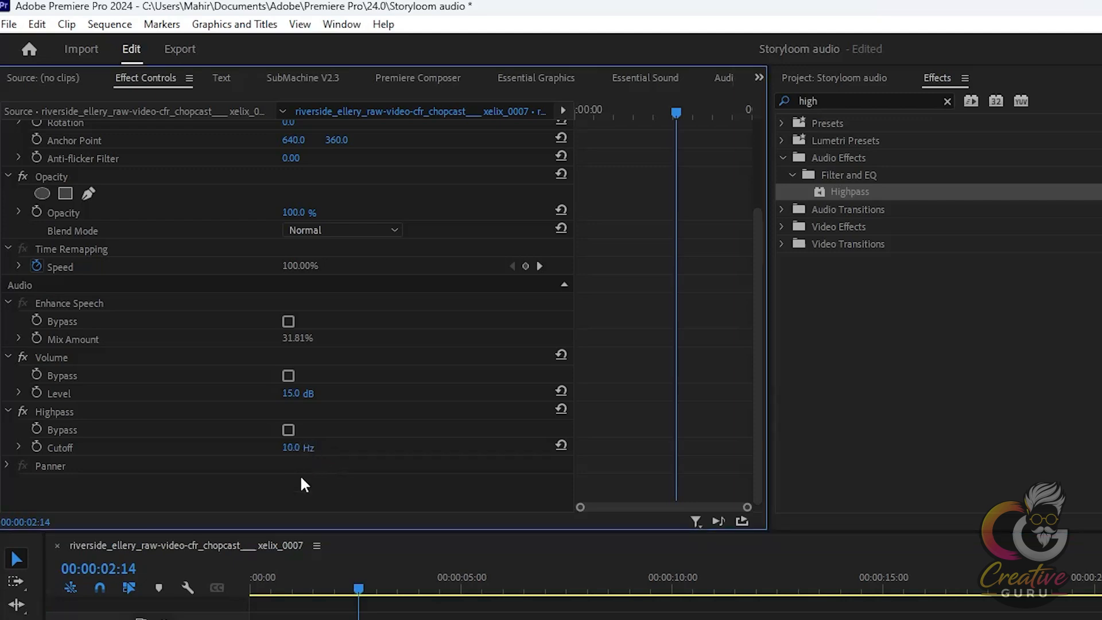
{"action": "left_click_drag", "start_coordinate": [325, 592], "coordinate": [250, 594]}
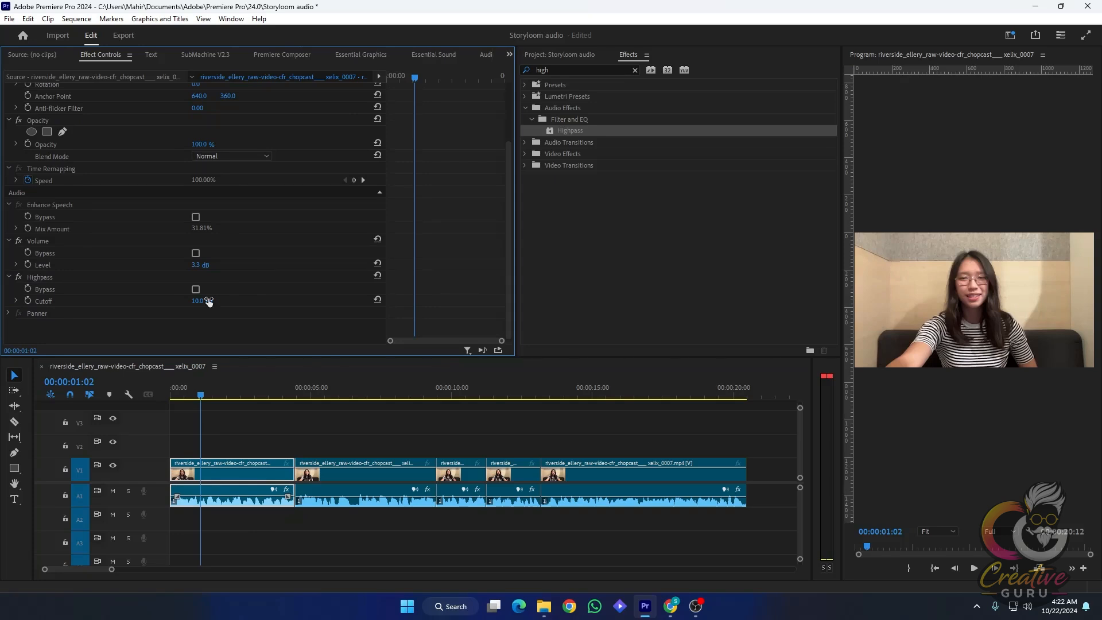
{"action": "left_click_drag", "start_coordinate": [206, 392], "coordinate": [170, 400]}
{"action": "key", "text": "space"}
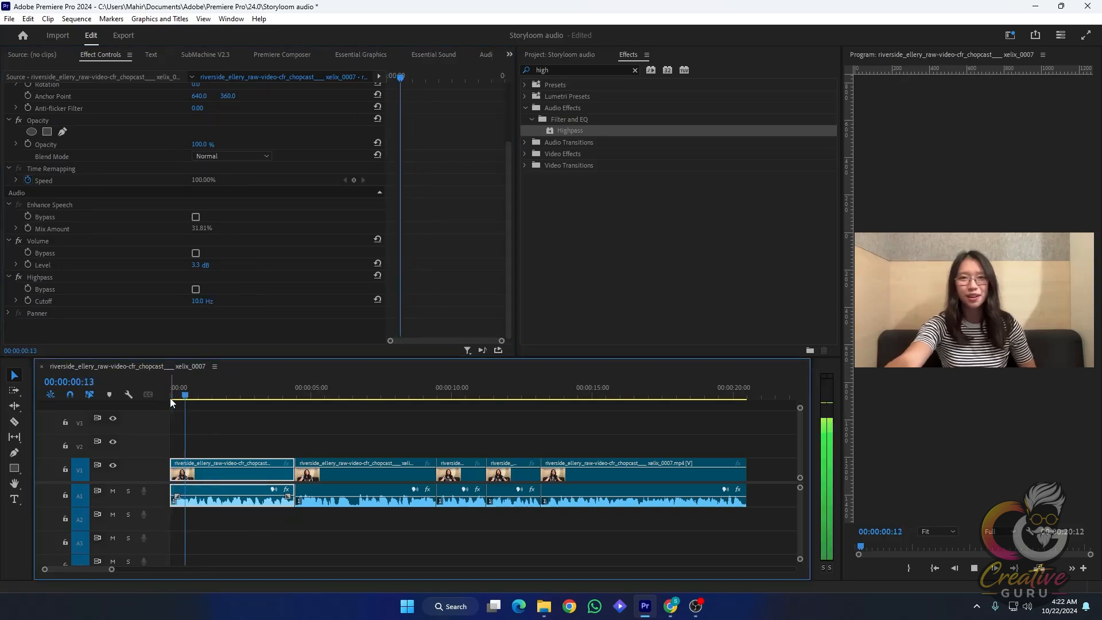
{"action": "key", "text": "space"}
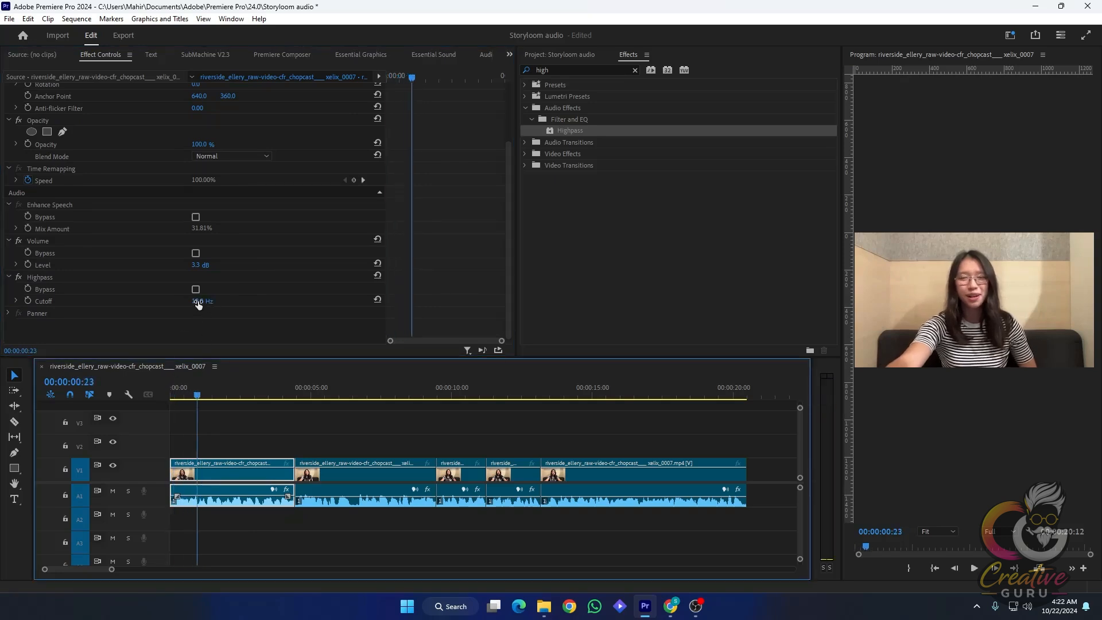
Try raising and lowering the Highpass Cutoff on the first clip, replaying its opening to compare the sound.
{"action": "mouse_move", "coordinate": [198, 300]}
{"action": "left_mouse_down"}
{"action": "mouse_move", "coordinate": [267, 311]}
{"action": "mouse_move", "coordinate": [211, 302]}
{"action": "left_mouse_up"}
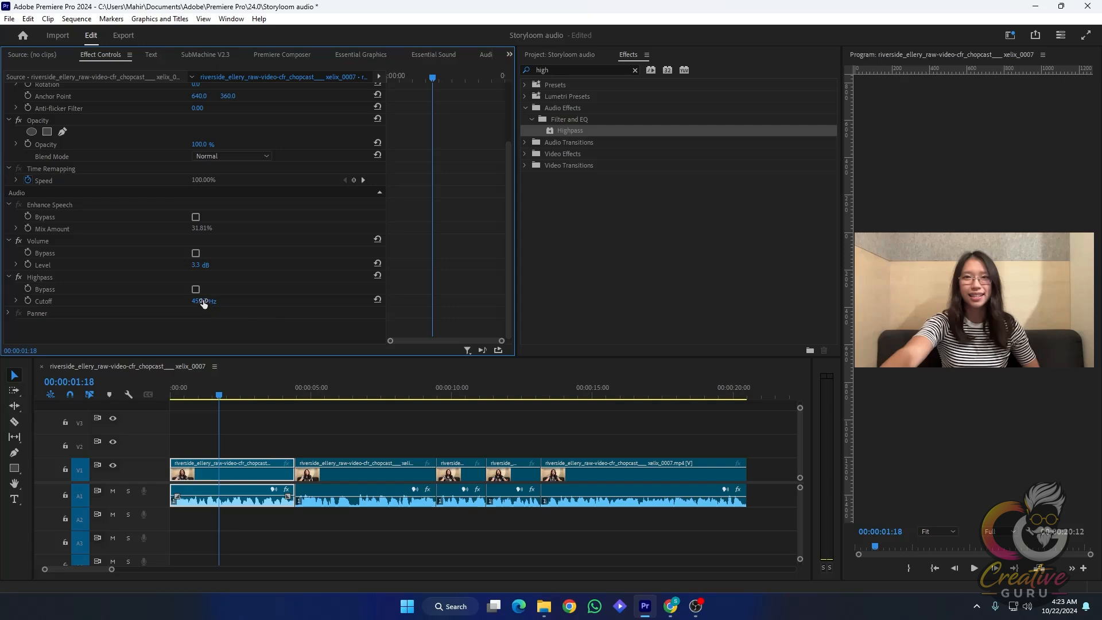
{"action": "left_click_drag", "start_coordinate": [204, 303], "coordinate": [37, 260]}
{"action": "left_click_drag", "start_coordinate": [204, 393], "coordinate": [119, 400]}
{"action": "key", "text": "space"}
{"action": "left_click_drag", "start_coordinate": [198, 301], "coordinate": [425, 301]}
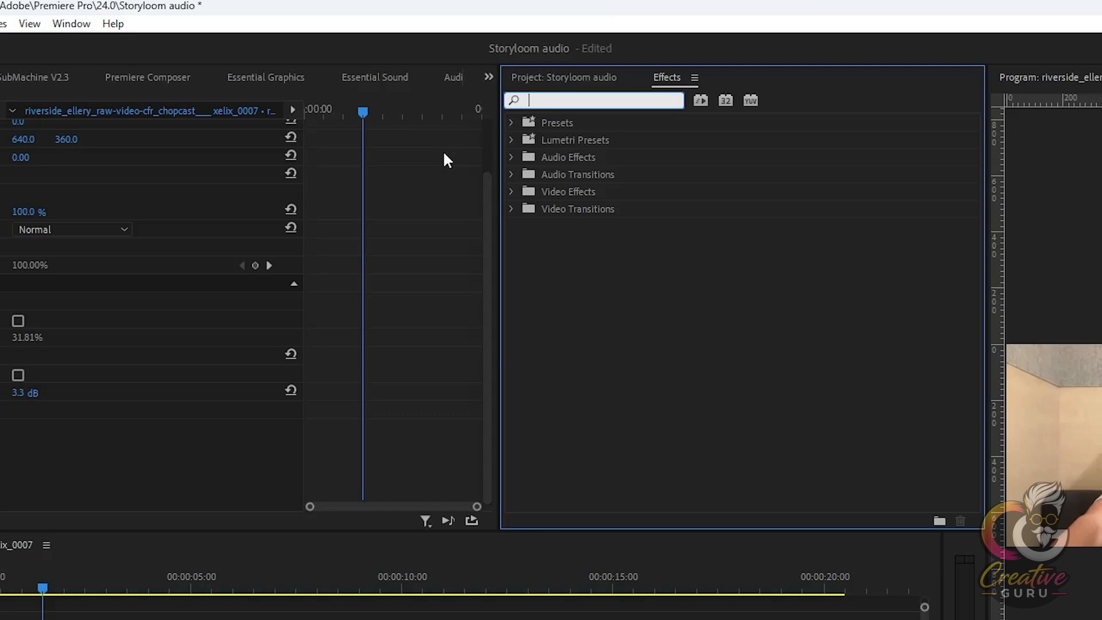
Search the effects for "low", apply the Lowpass audio effect to the first clip's audio, and preview it.
{"action": "type", "text": "low"}
{"action": "left_click_drag", "start_coordinate": [598, 187], "coordinate": [150, 401]}
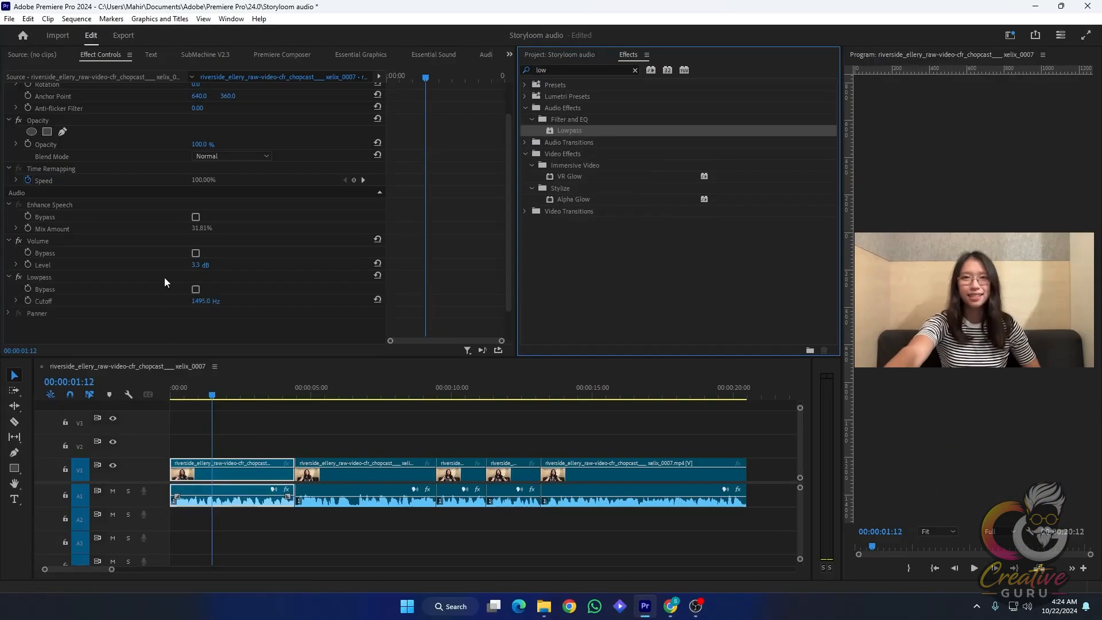
{"action": "key", "text": "space"}
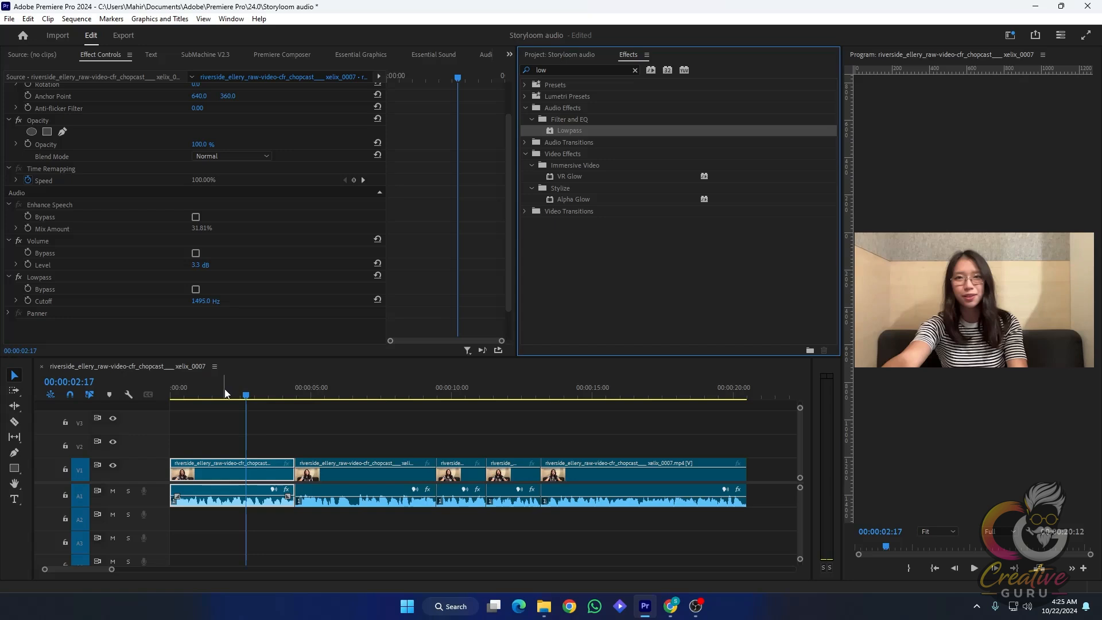
Set the first clip's Lowpass Cutoff to 10 Hz, preview it from the start, and return the playhead to the beginning.
{"action": "left_click", "coordinate": [287, 437]}
{"action": "key", "text": "Home"}
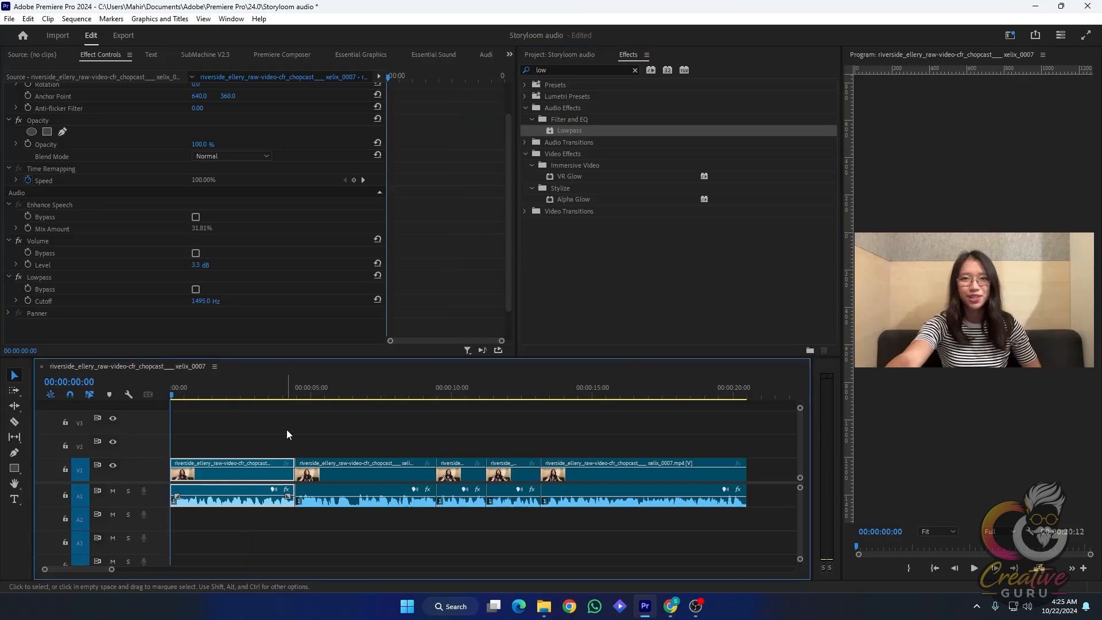
{"action": "left_click", "coordinate": [287, 430]}
{"action": "left_click", "coordinate": [236, 466]}
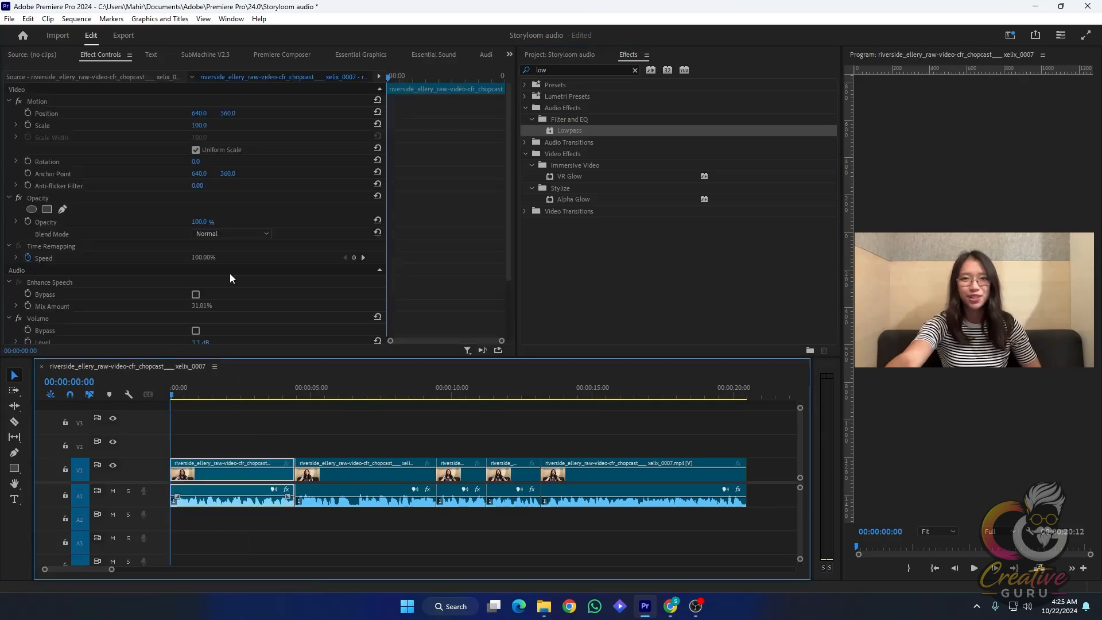
{"action": "scroll", "coordinate": [233, 284], "scroll_direction": "down", "scroll_amount": 3}
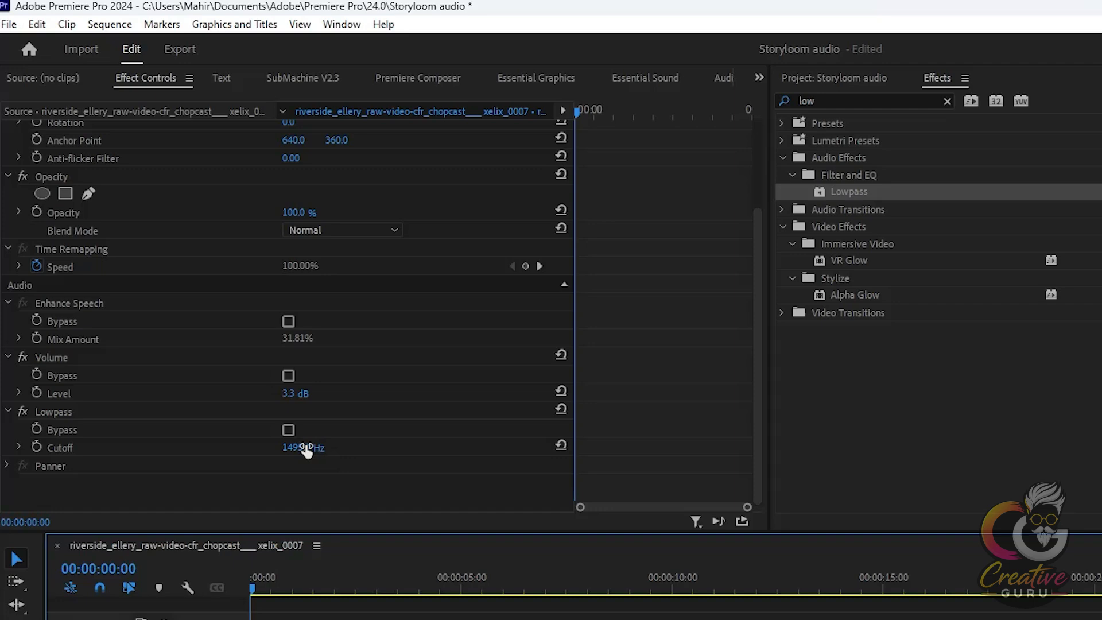
{"action": "left_click_drag", "start_coordinate": [307, 451], "coordinate": [253, 450]}
{"action": "key", "text": "space"}
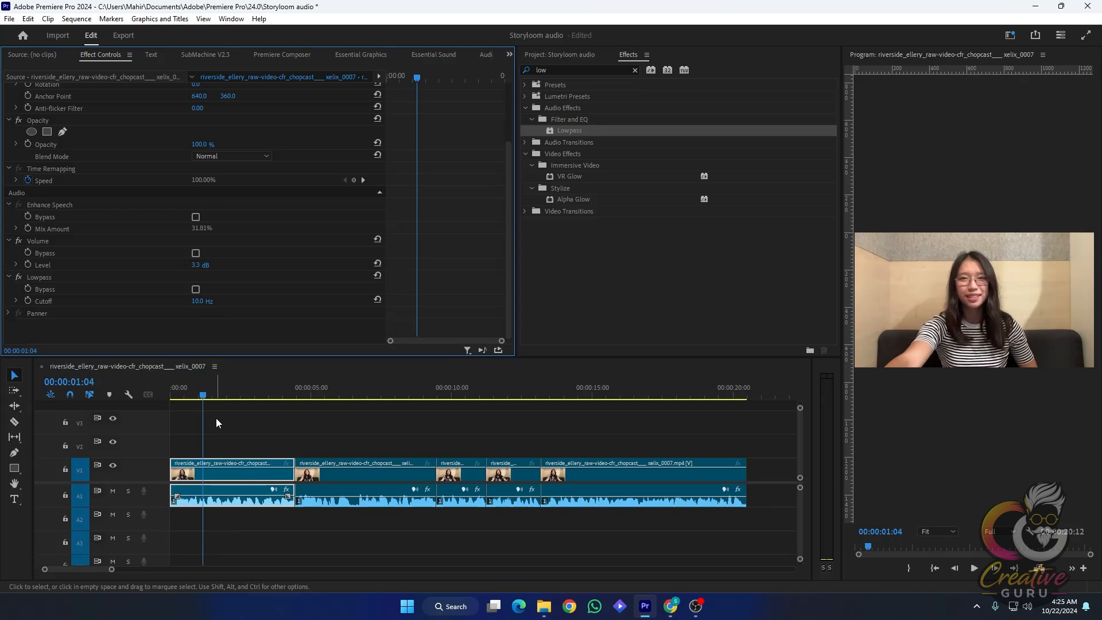
{"action": "left_click", "coordinate": [216, 418]}
{"action": "key", "text": "Home"}
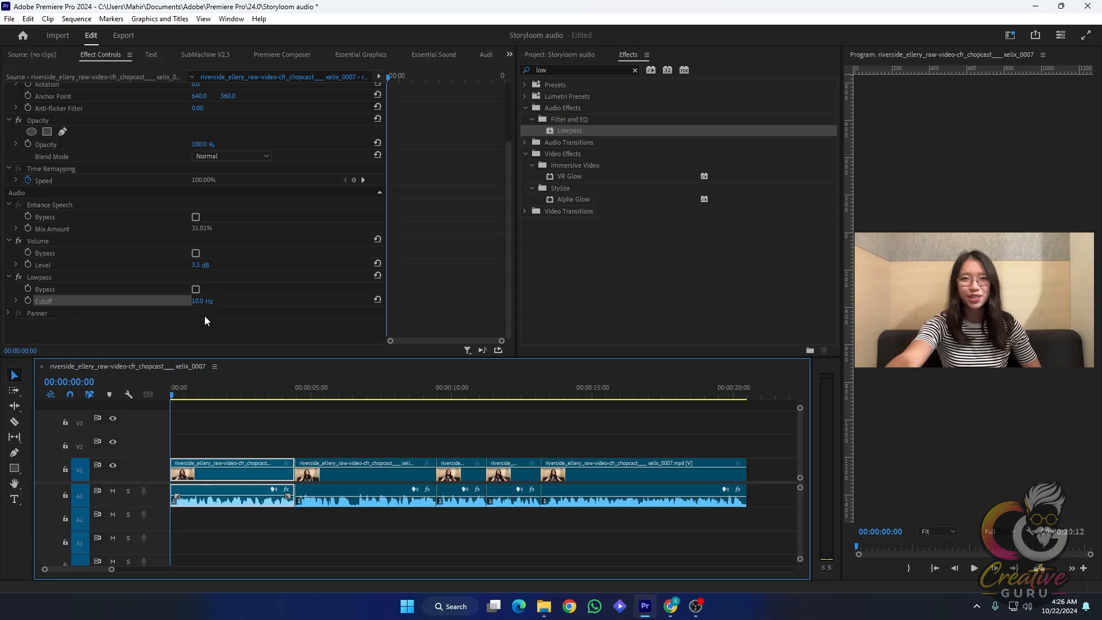
Raise the Lowpass Cutoff to about 6757 Hz and preview the first clip's opening.
{"action": "left_click", "coordinate": [240, 316]}
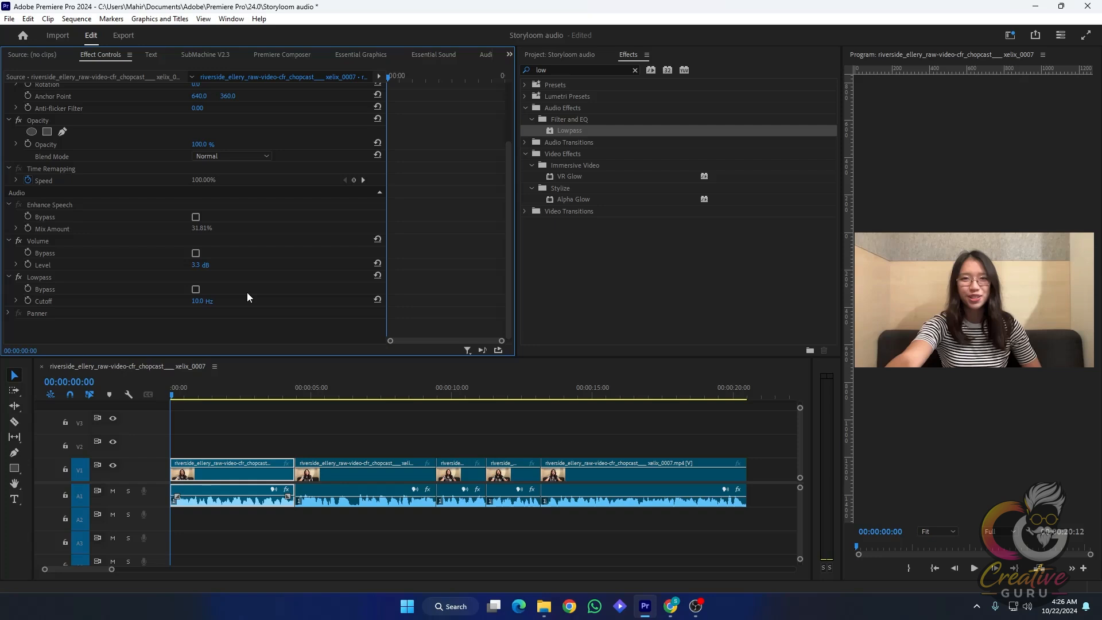
{"action": "left_click_drag", "start_coordinate": [204, 302], "coordinate": [281, 302]}
{"action": "key", "text": "space"}
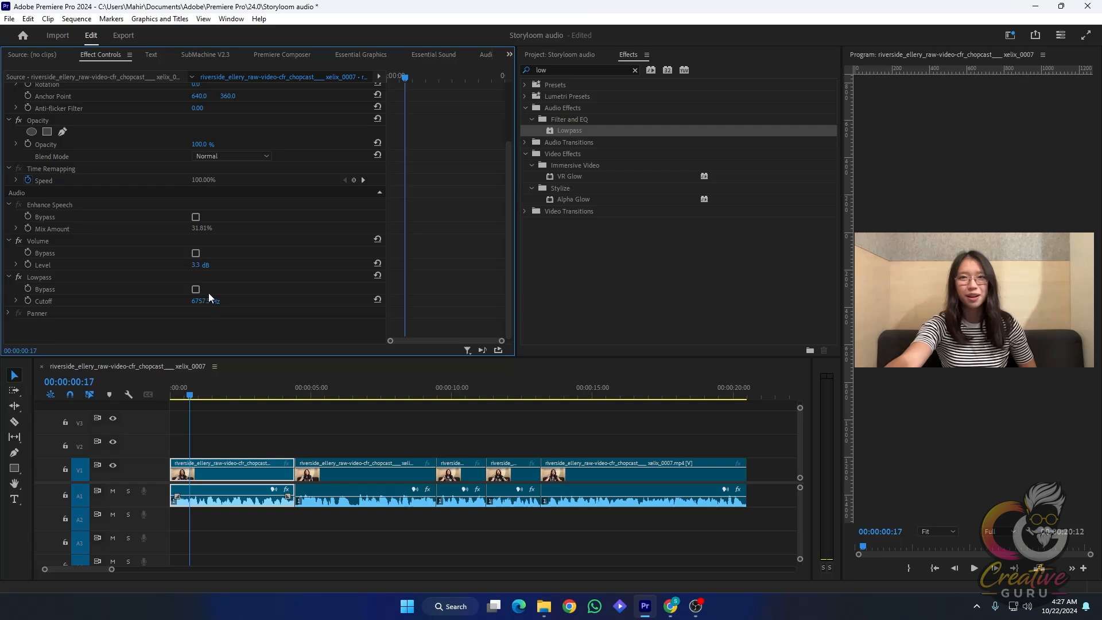
Set the first clip's Lowpass Cutoff to exactly 7000 Hz and reposition the playhead within the clip.
{"action": "left_click", "coordinate": [206, 301]}
{"action": "type", "text": "7000"}
{"action": "key", "text": "Return"}
{"action": "left_click", "coordinate": [219, 391]}
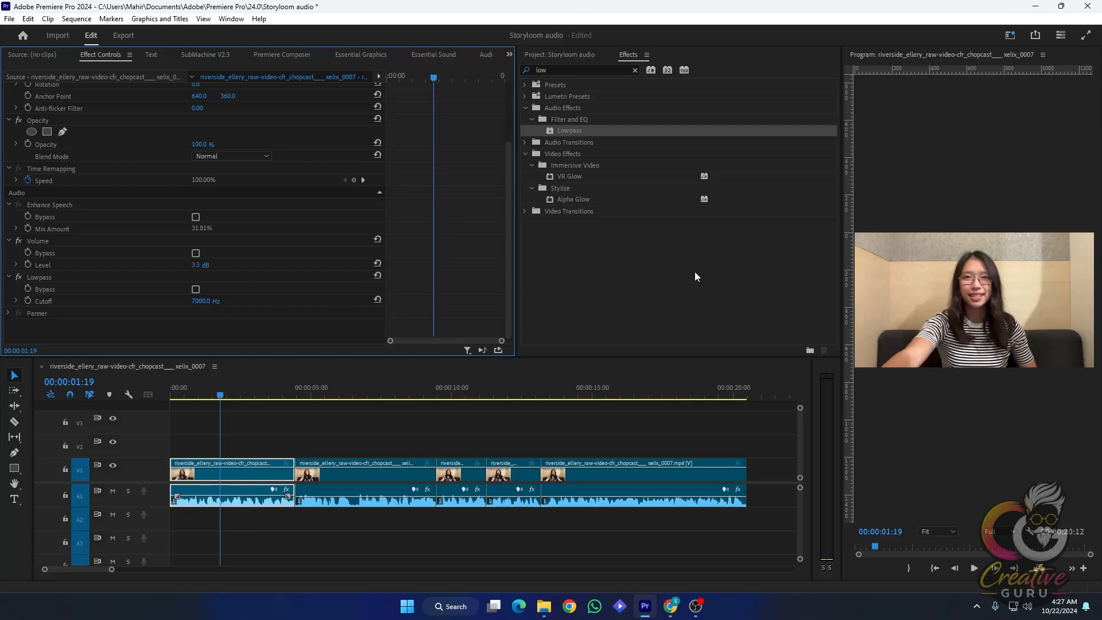
Lower the Lowpass Cutoff to about 438.6 Hz and select the Lowpass effect on the first clip.
{"action": "mouse_move", "coordinate": [218, 306]}
{"action": "left_mouse_down"}
{"action": "mouse_move", "coordinate": [181, 306]}
{"action": "mouse_move", "coordinate": [226, 302]}
{"action": "mouse_move", "coordinate": [208, 302]}
{"action": "left_mouse_up"}
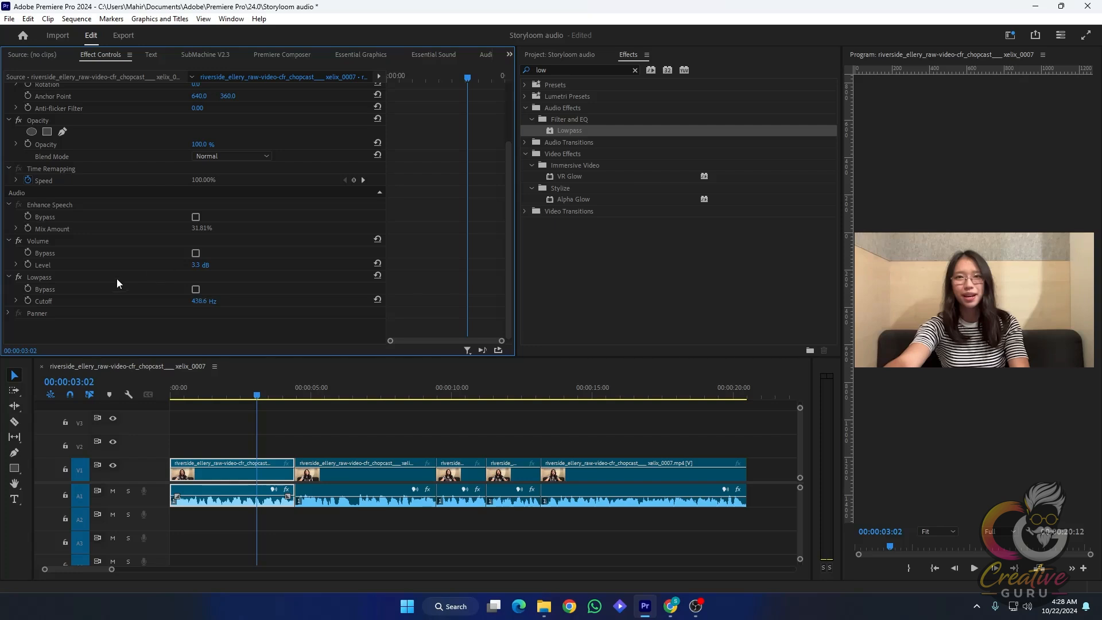
{"action": "left_click", "coordinate": [80, 277]}
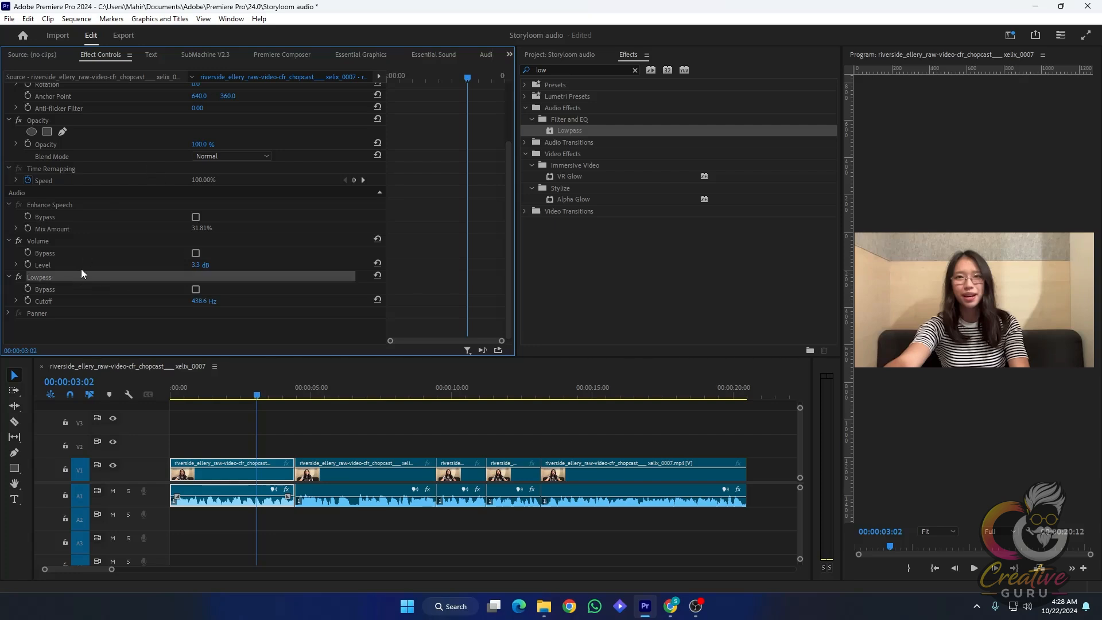